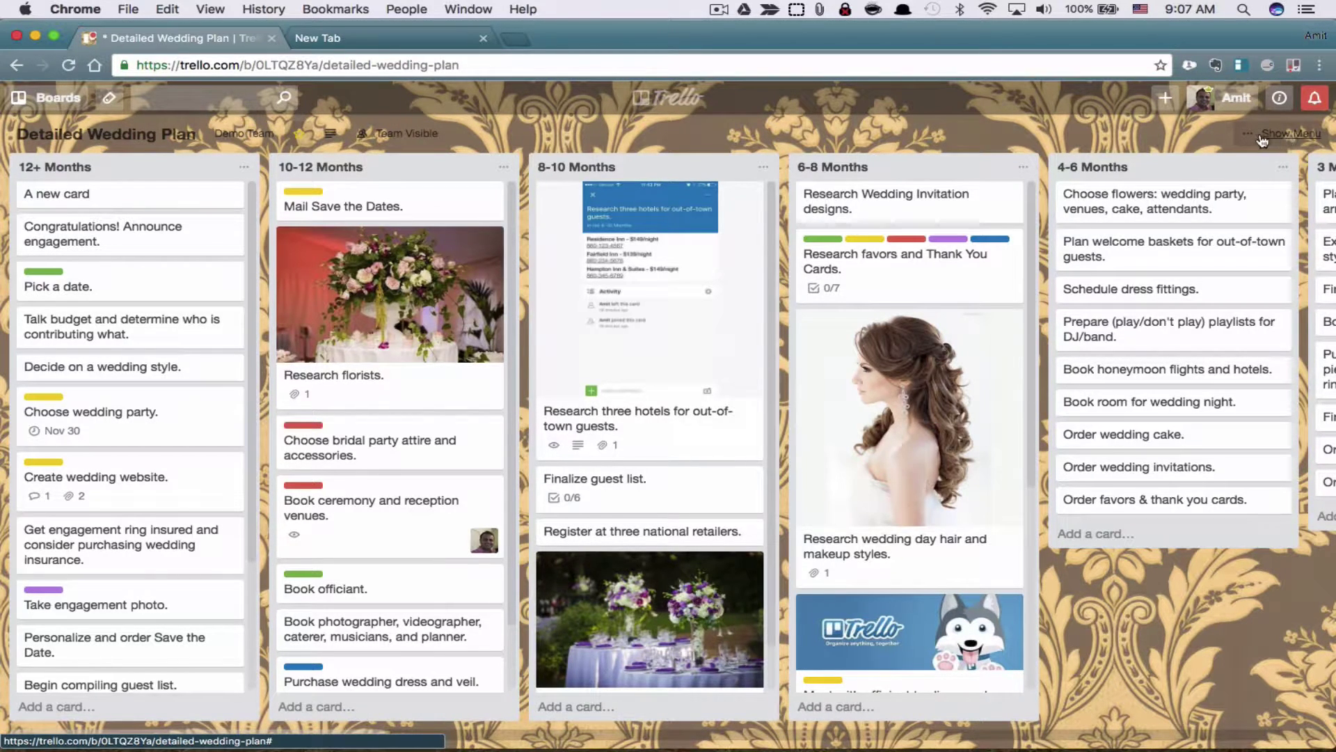
Step: Open the Detailed Wedding Plan board's Menu sidebar to view its members and activity
click(1284, 136)
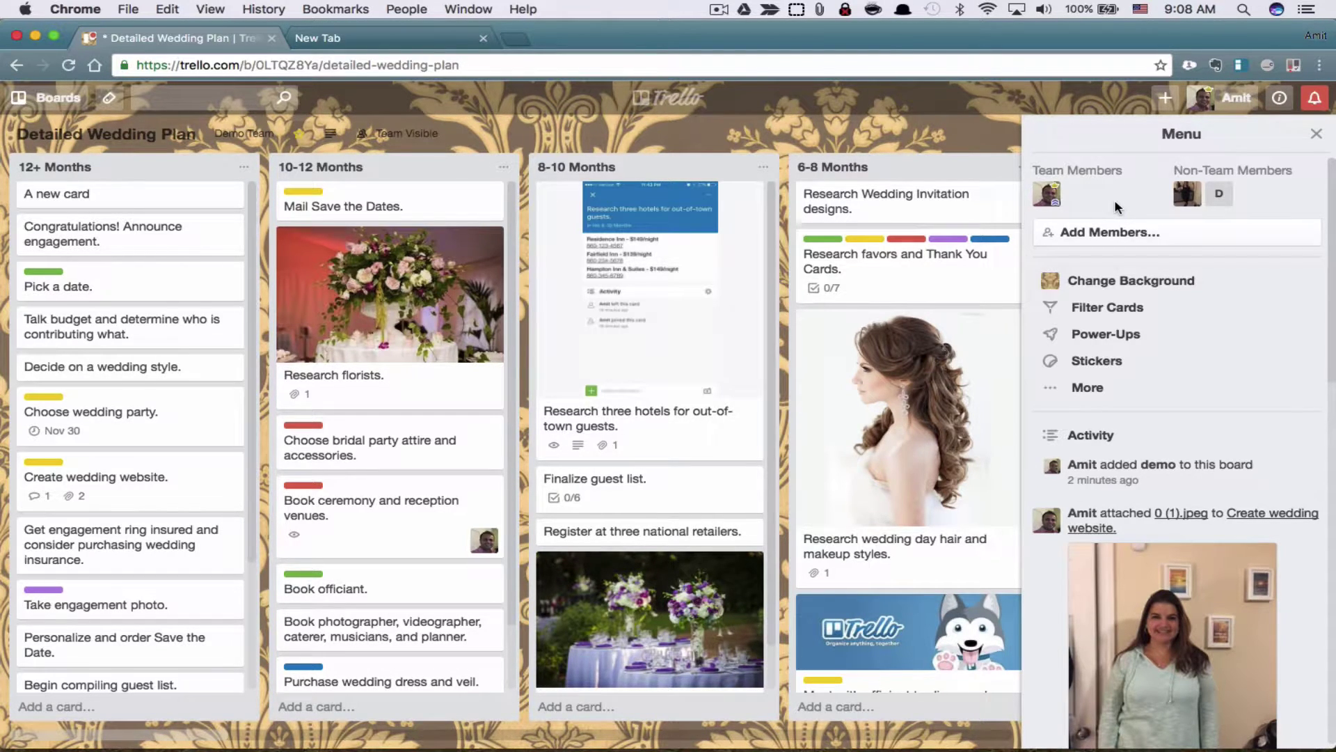
Step: Add the Demo Team member to the wedding board through Add Members
click(1093, 243)
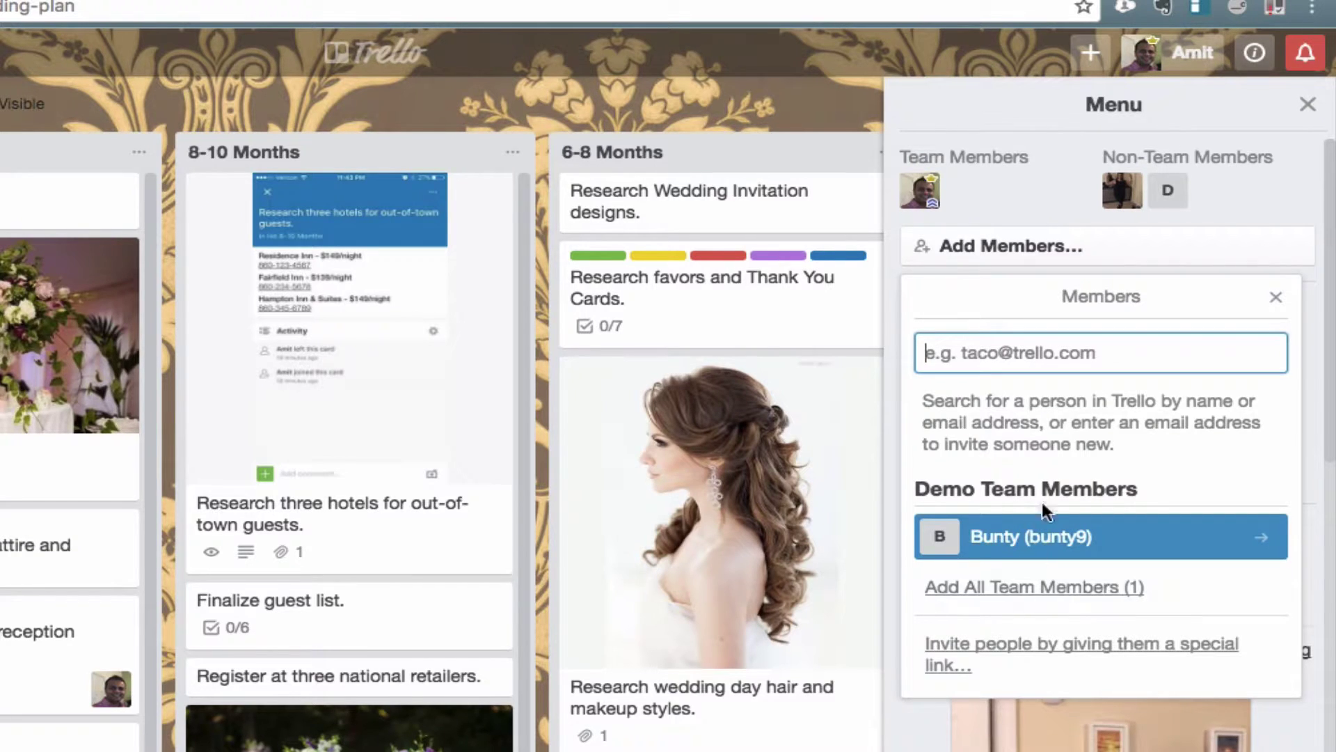
click(1005, 542)
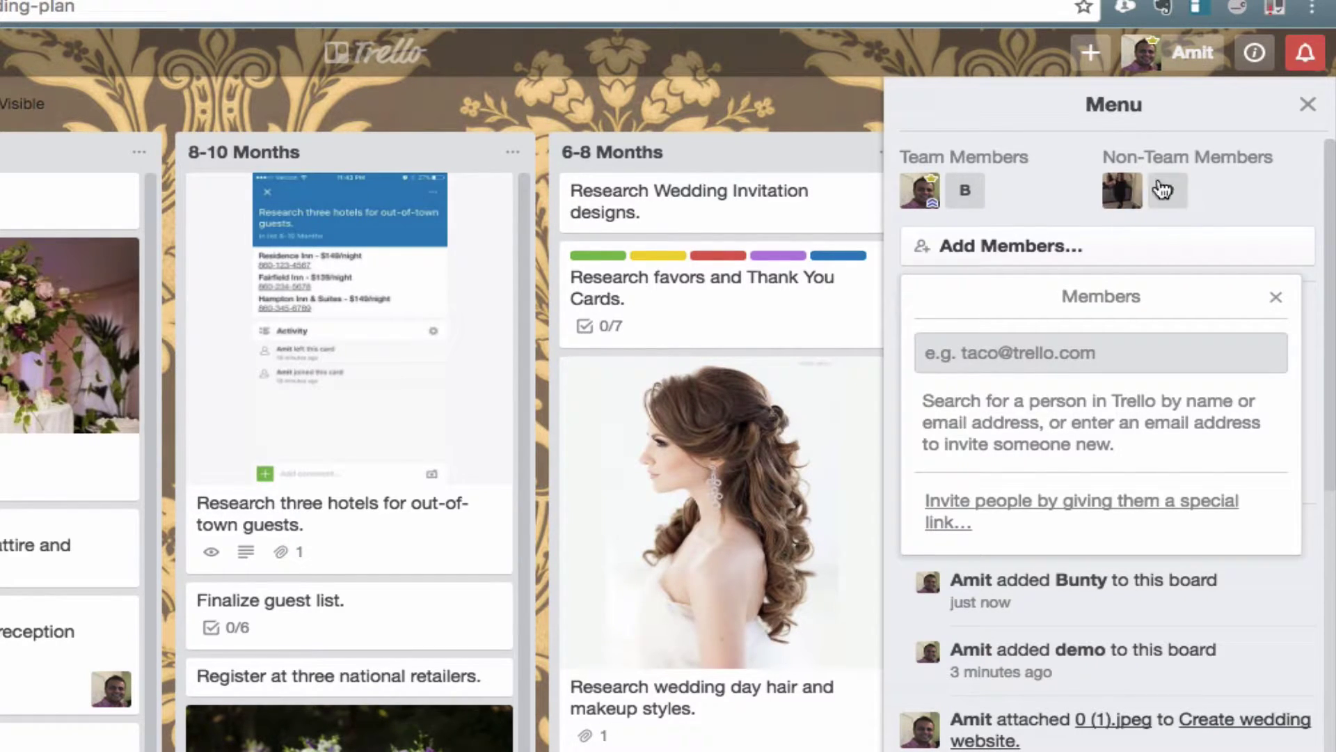
click(1070, 347)
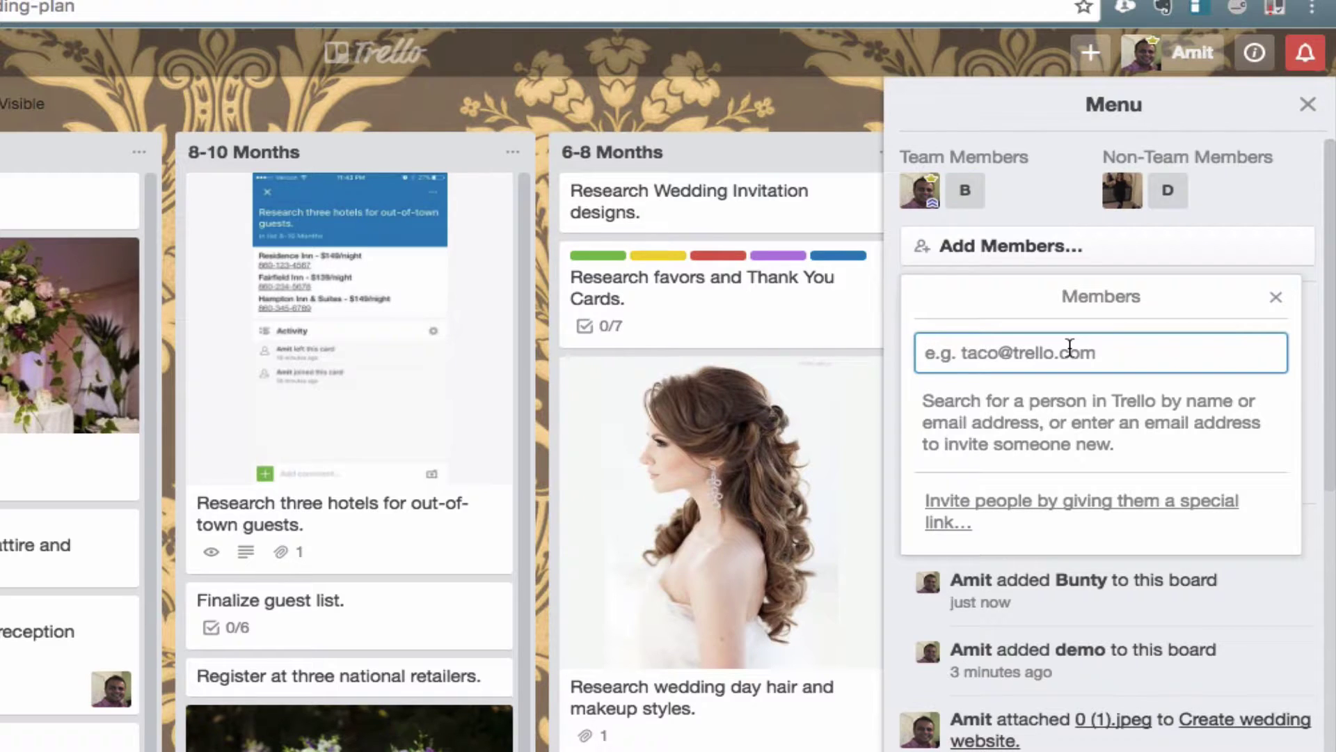
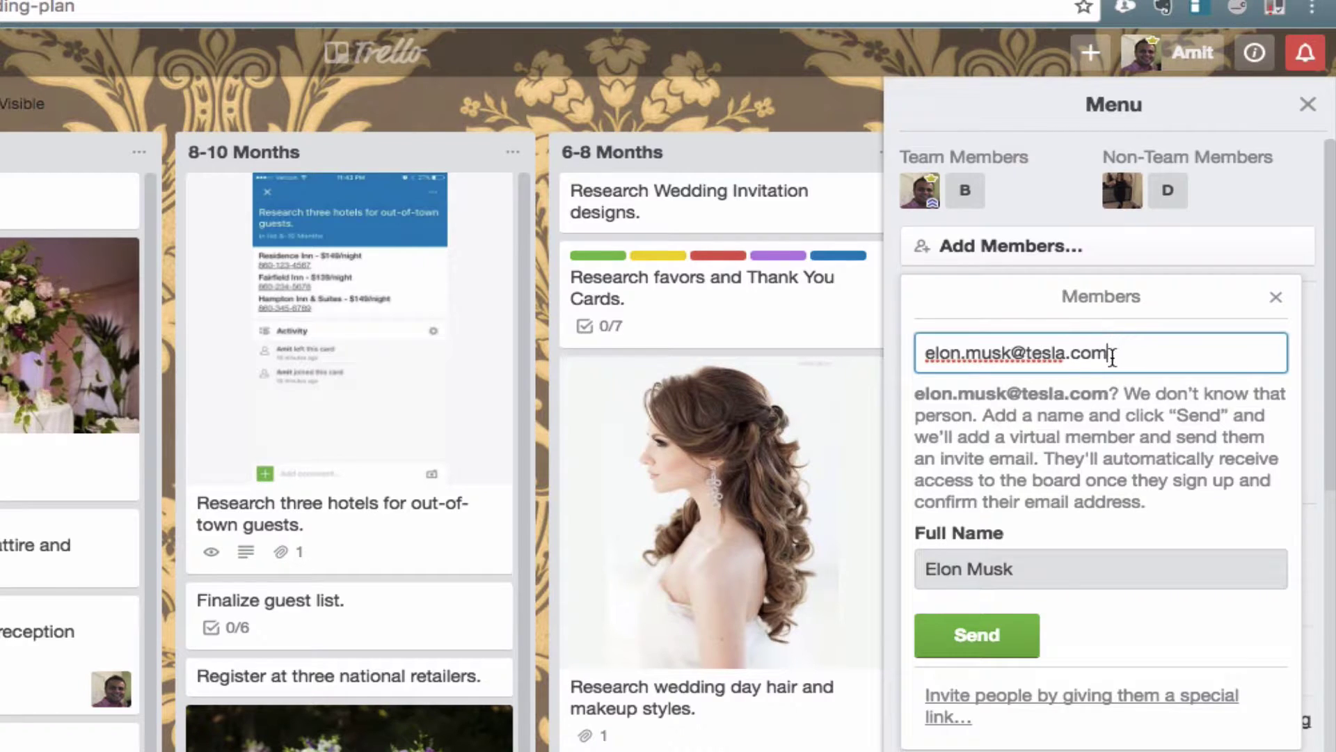
Step: Send a board invitation to the new person's e-mail address, keeping the suggested full name
click(1002, 646)
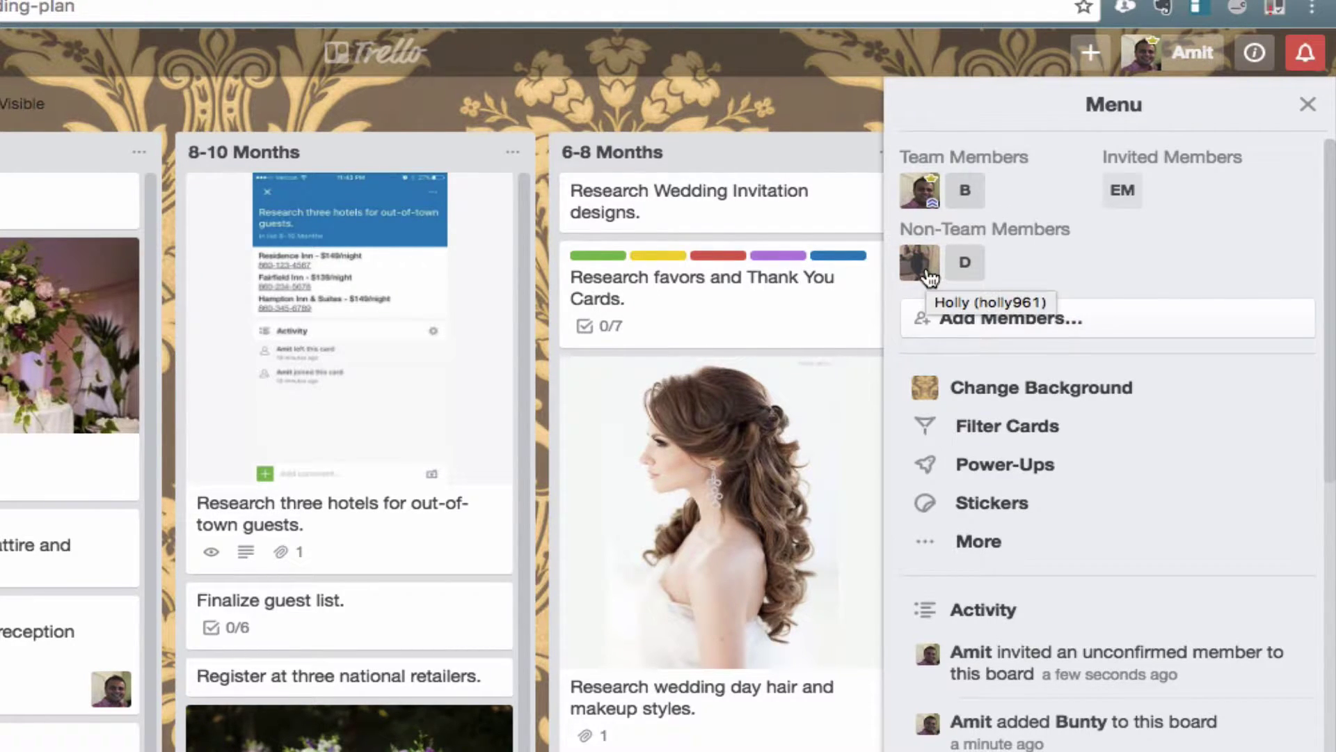
Step: Remove the demo member (D) and the invited member (EM) from the wedding board
click(966, 265)
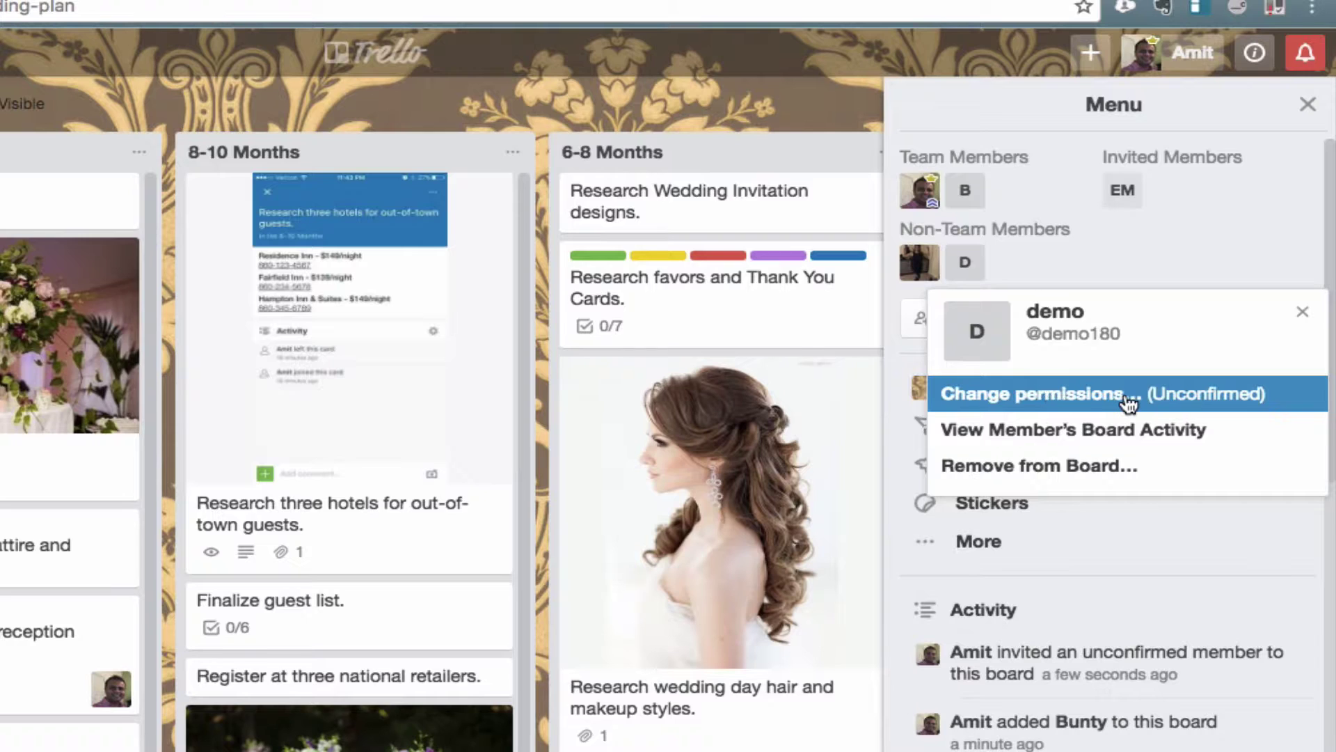
click(1047, 476)
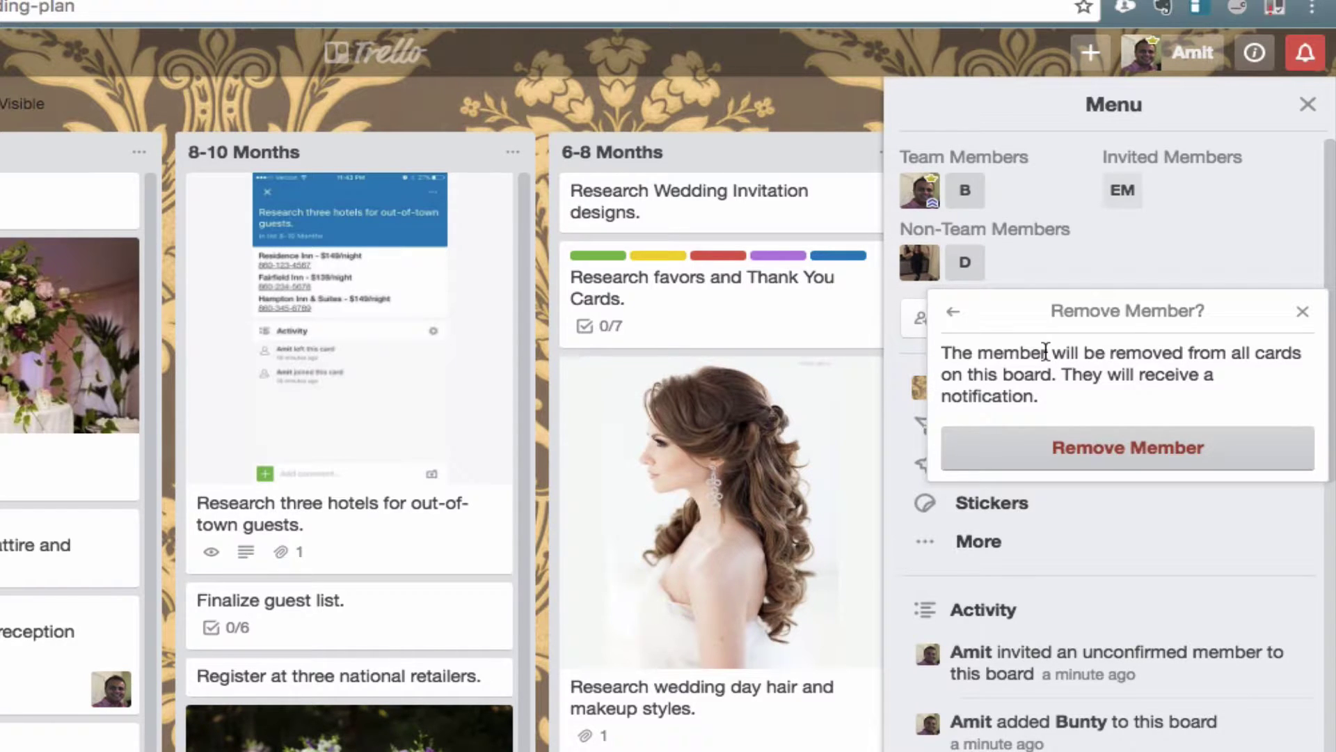
click(1139, 449)
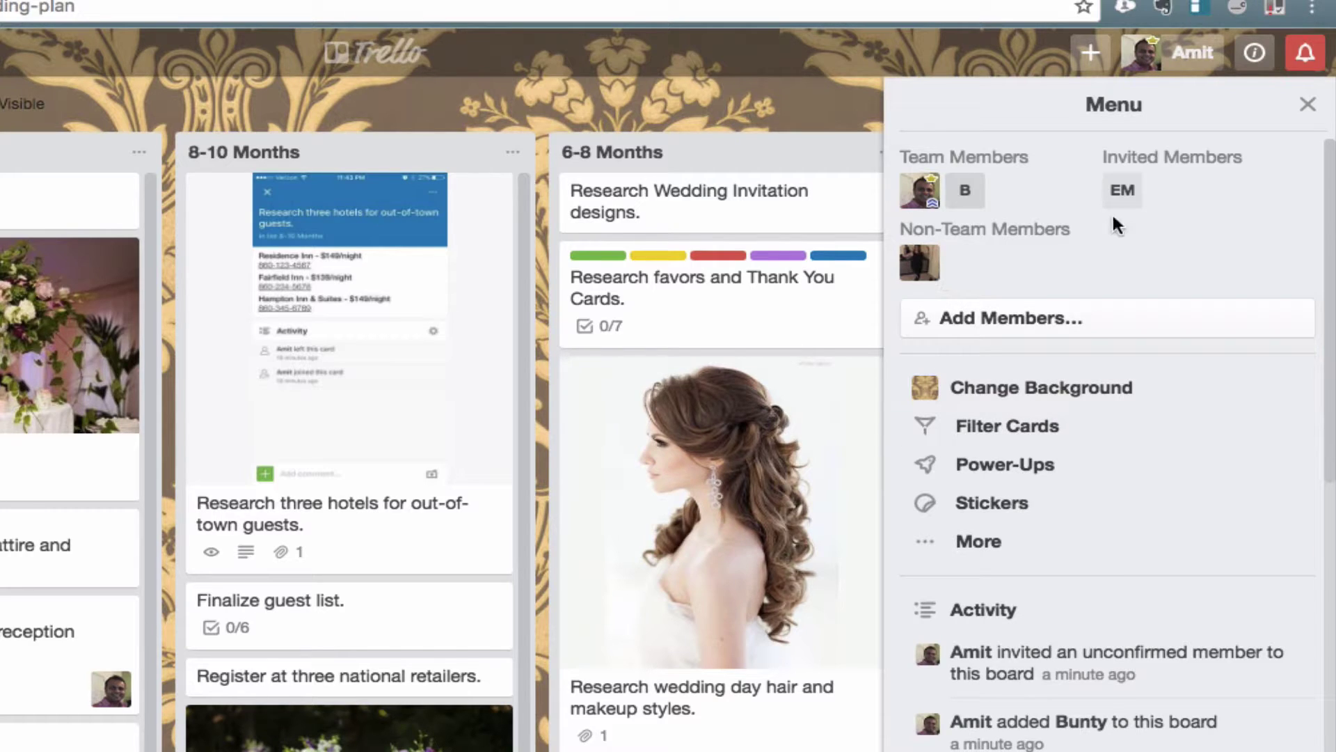
click(1124, 192)
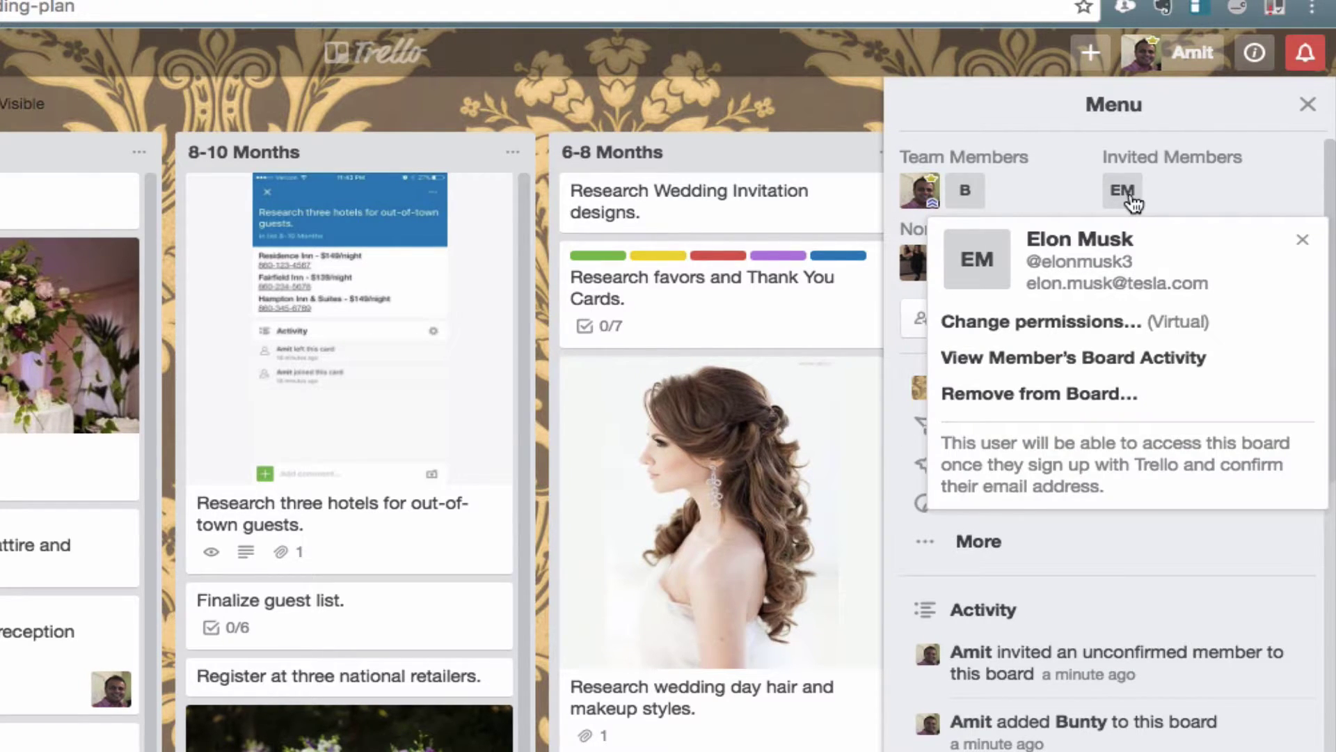
click(1114, 397)
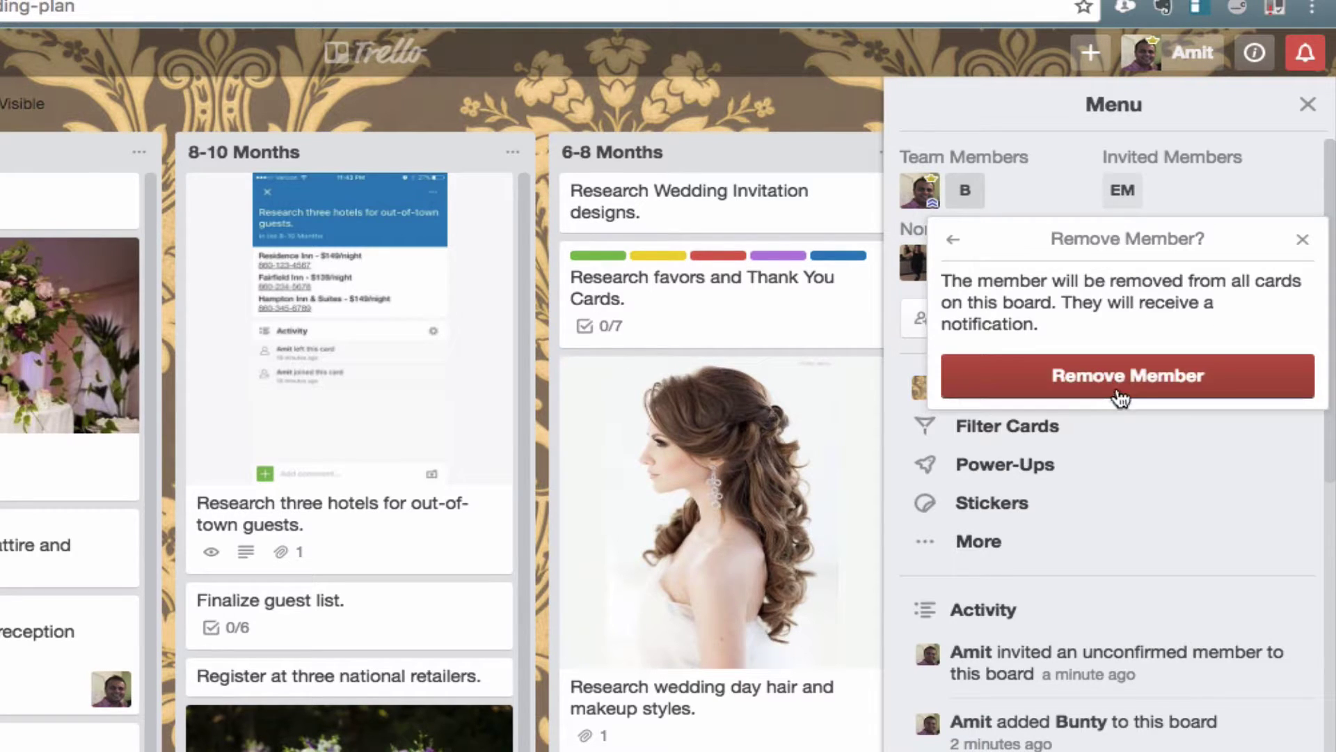
click(1137, 379)
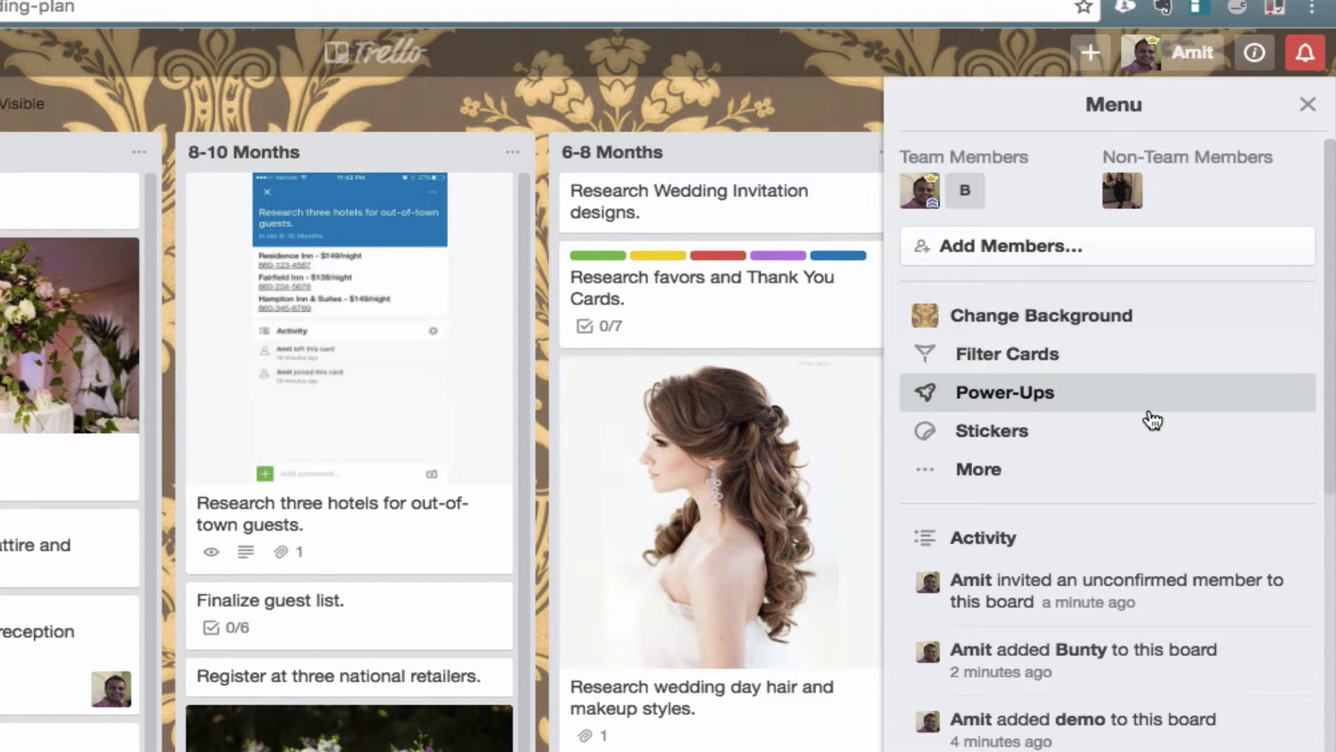
scroll(1151, 420, down, 3)
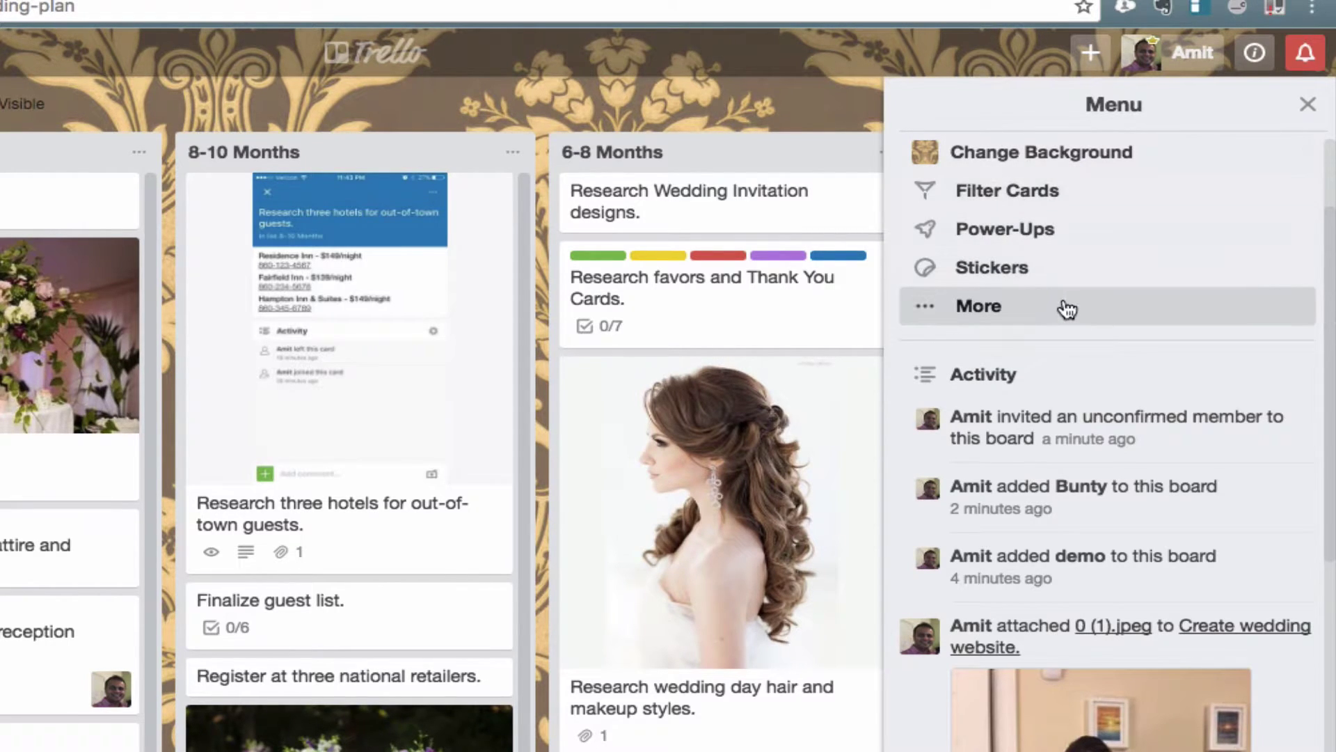
scroll(1064, 311, down, 3)
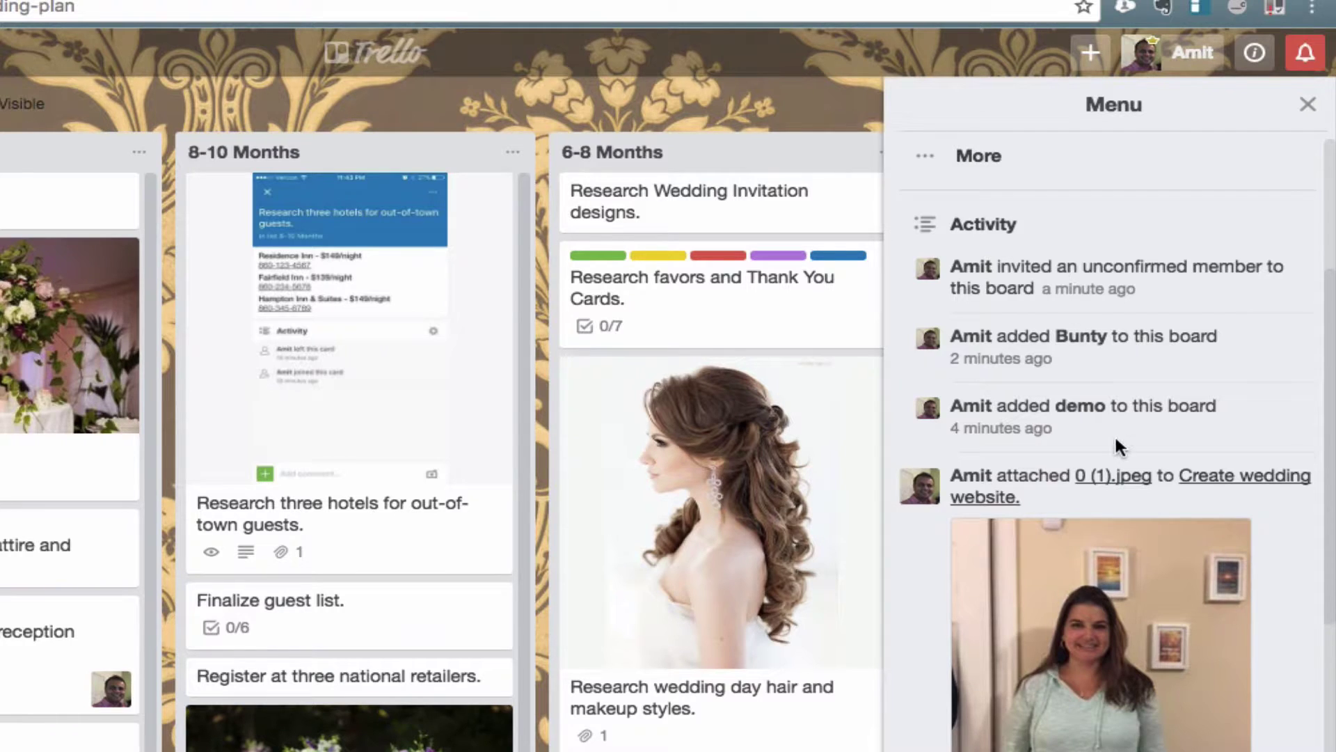
scroll(1116, 439, down, 5)
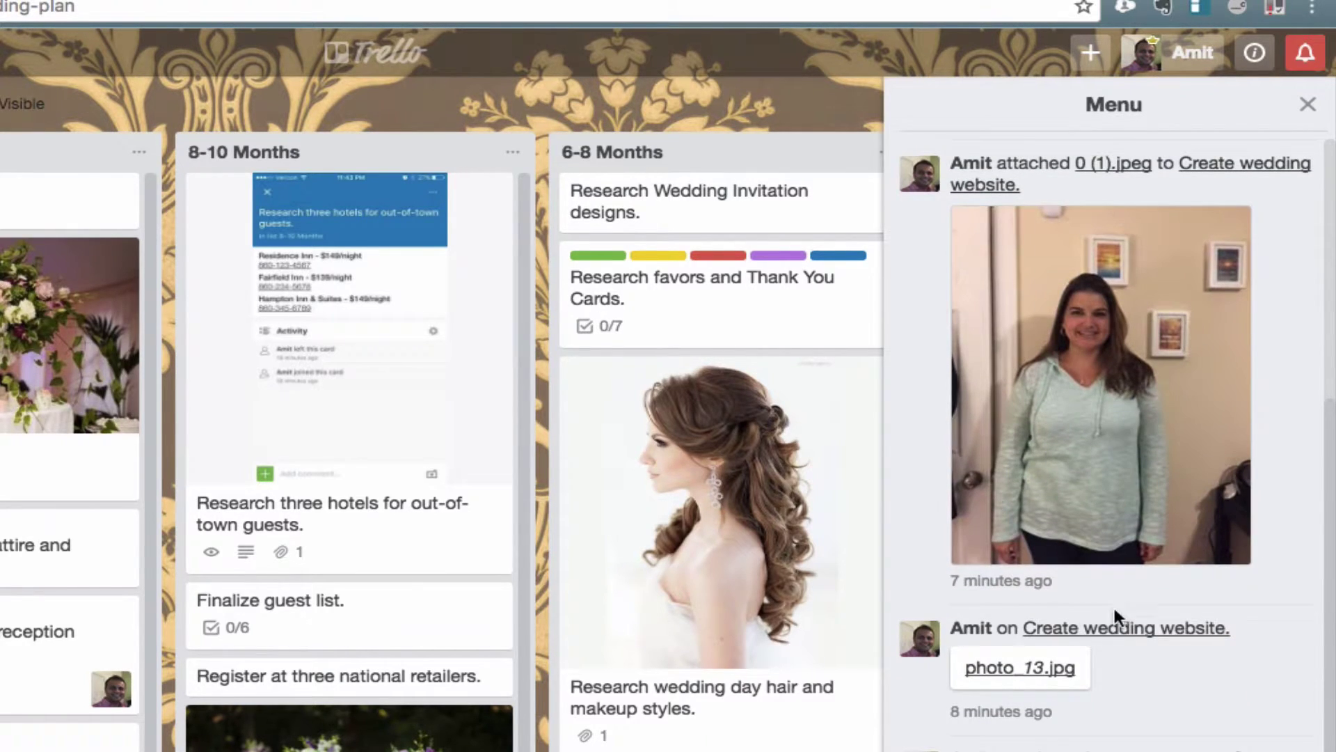
scroll(1110, 417, down, 8)
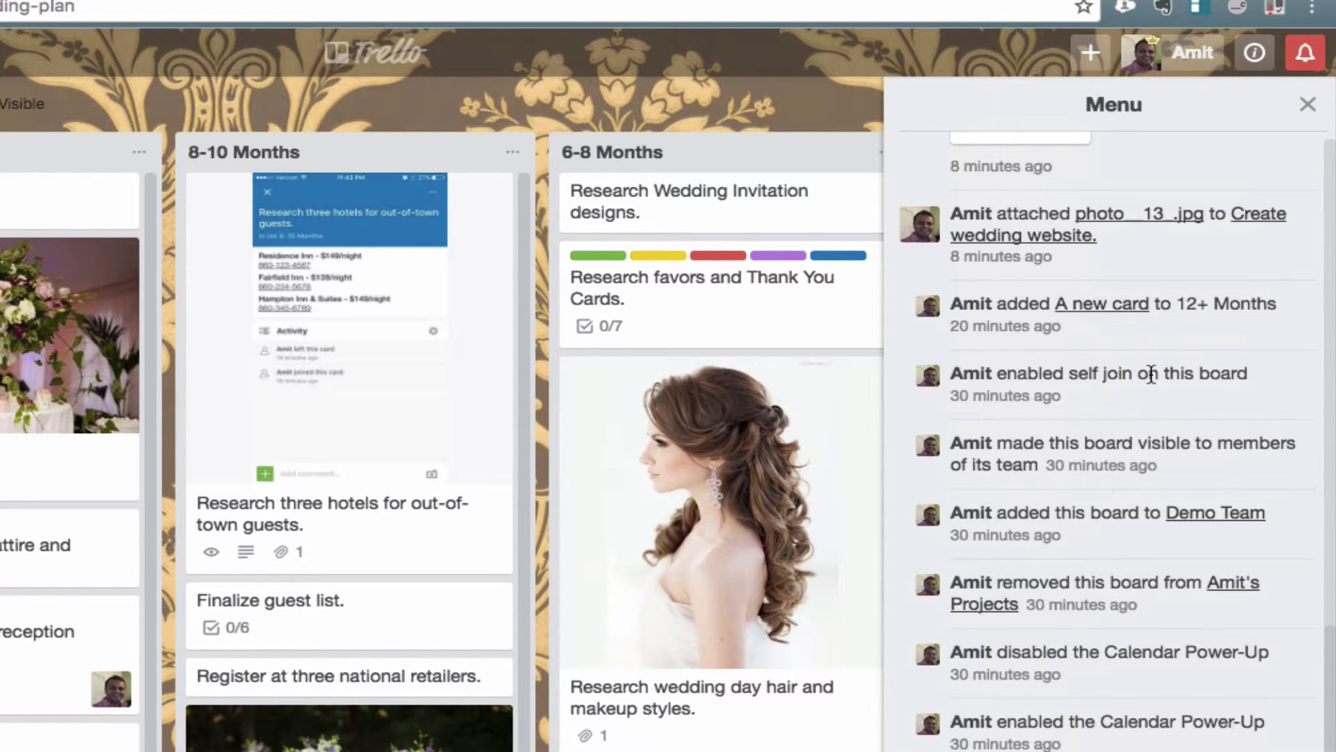
scroll(1151, 375, up, 15)
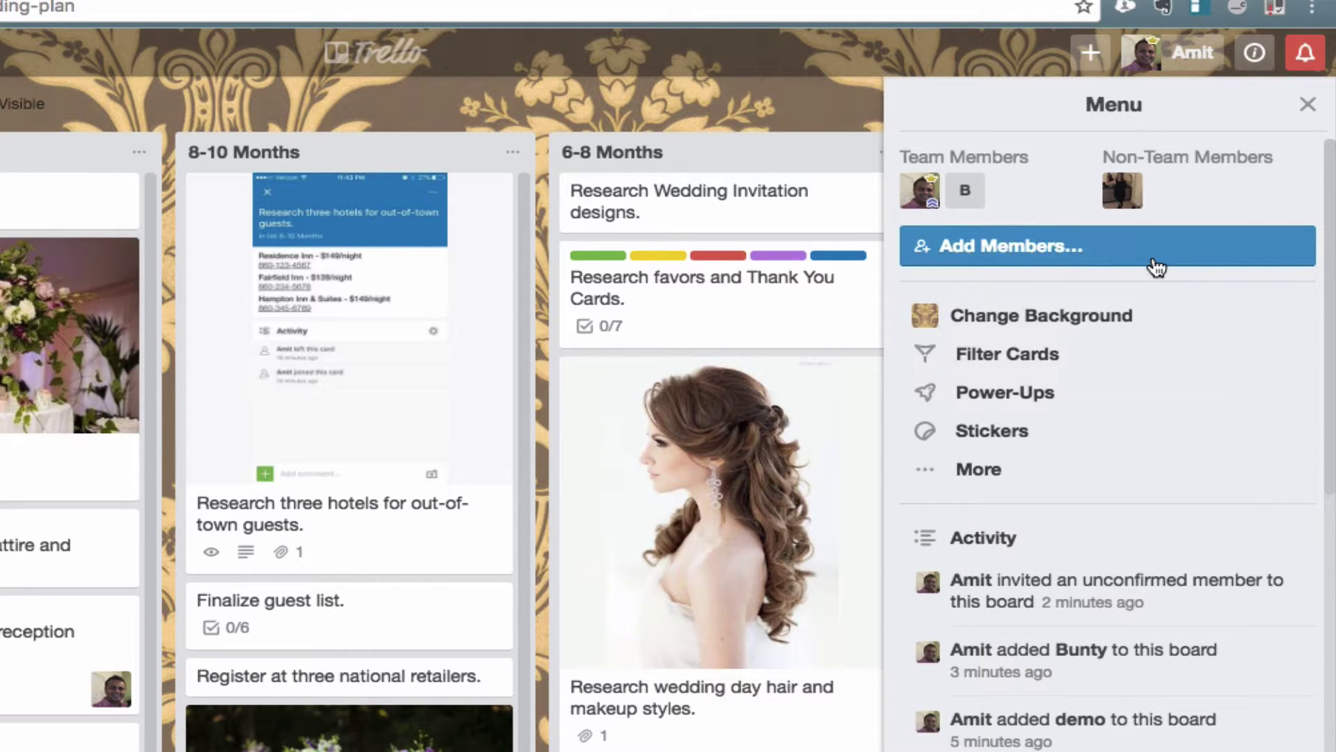
Step: Scroll through the board's full activity history, then return to the board menu
click(963, 542)
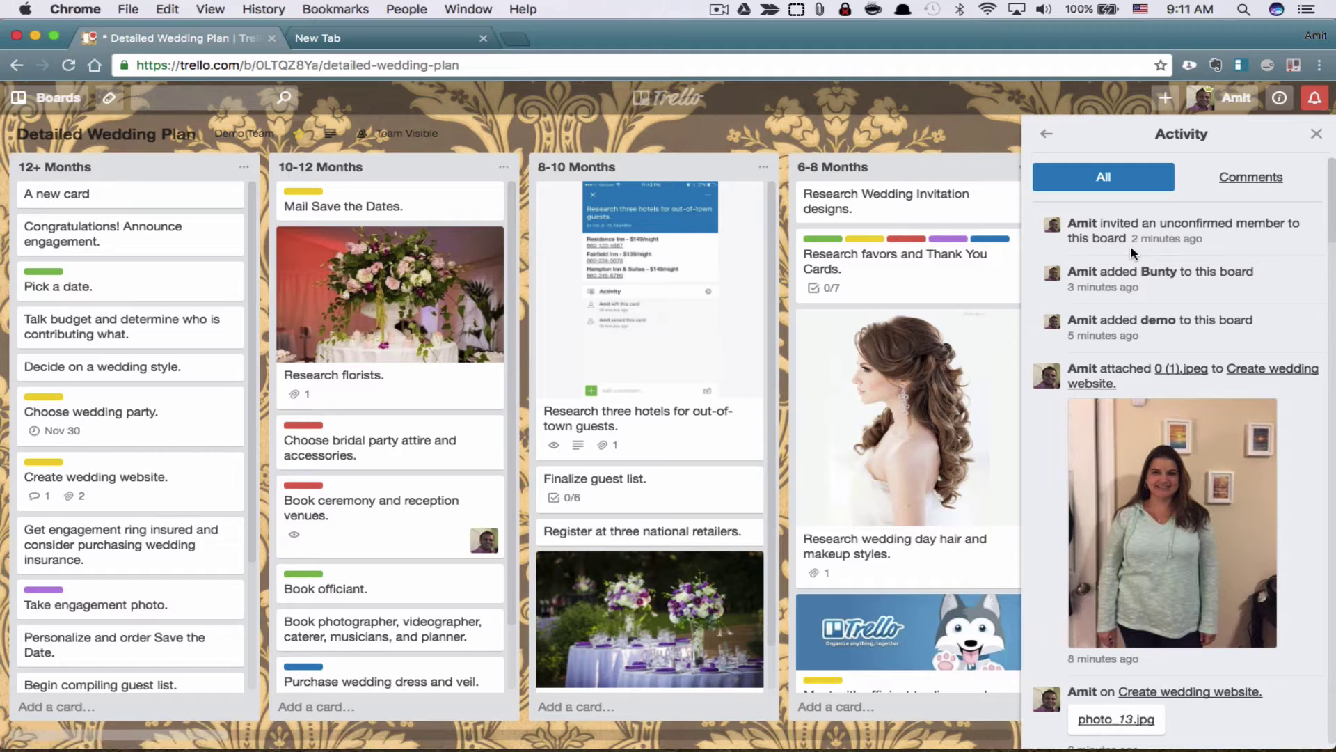
scroll(1131, 250, down, 15)
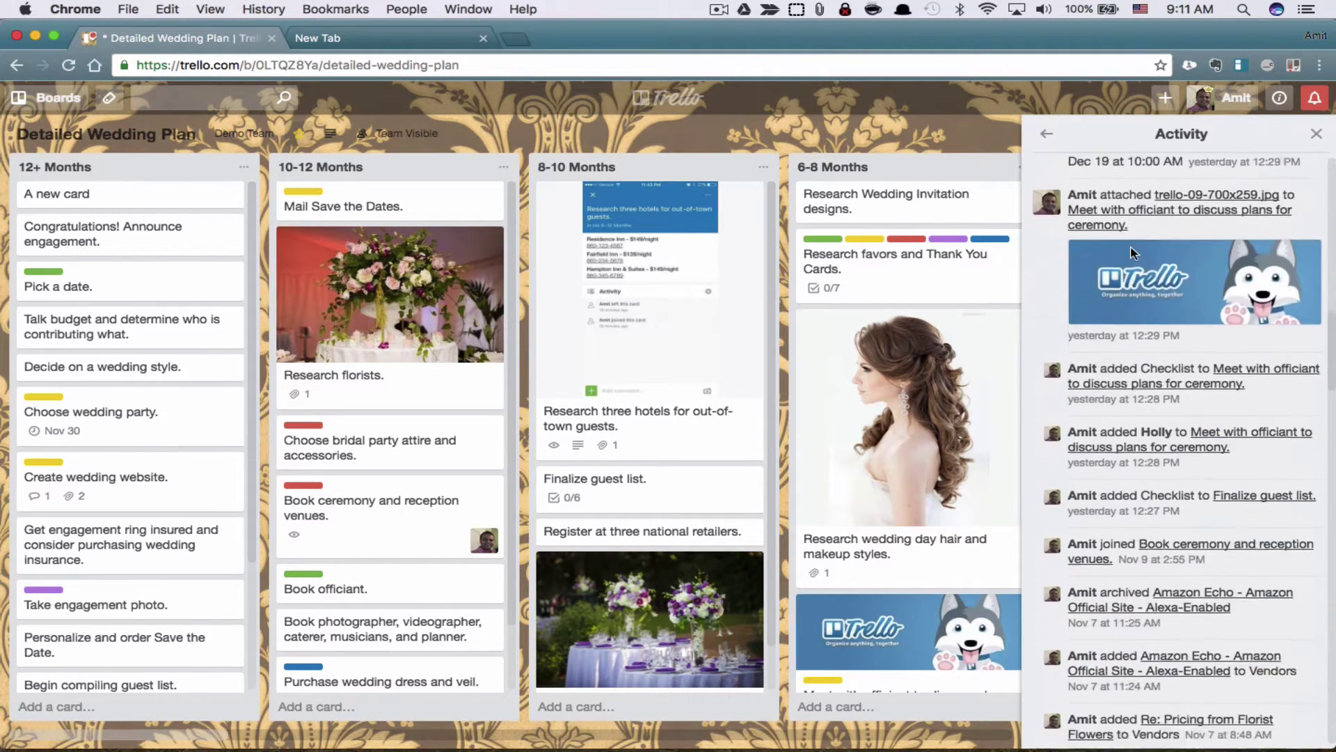
scroll(1131, 245, down, 5)
scroll(1121, 209, up, 20)
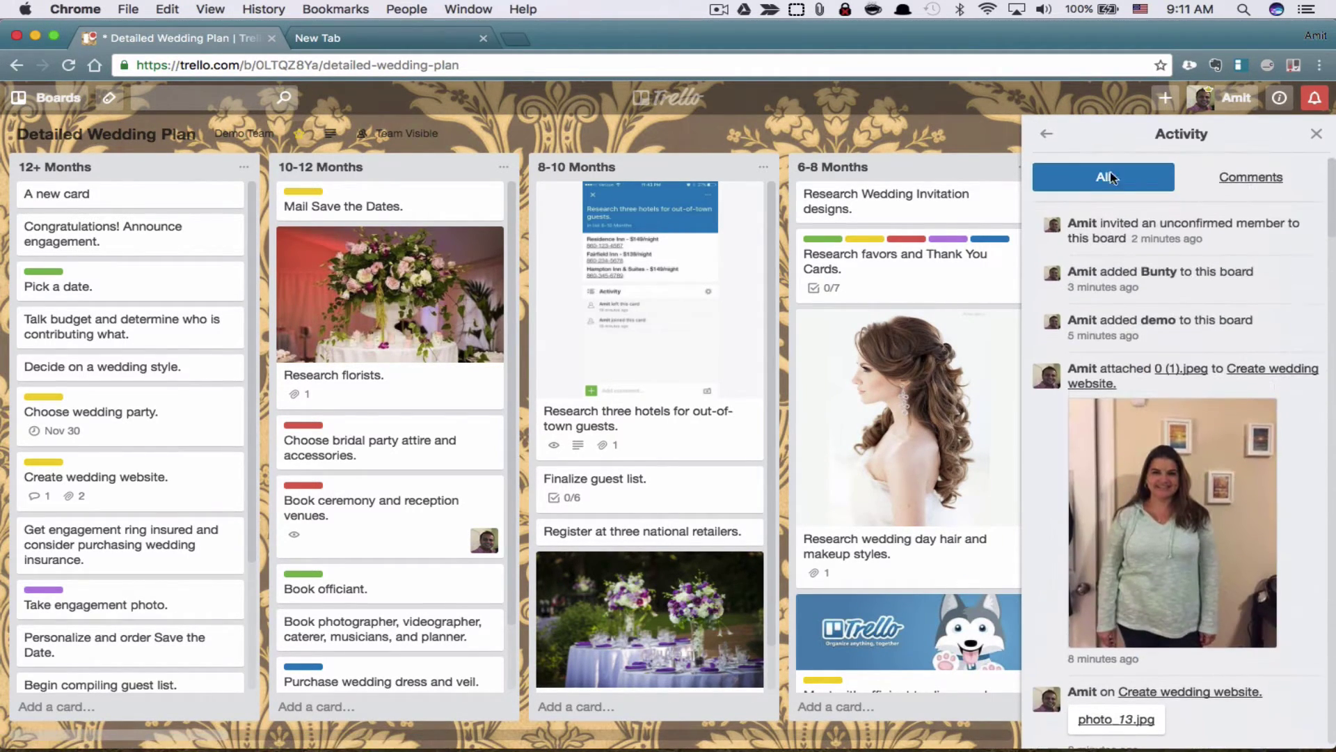
click(1046, 134)
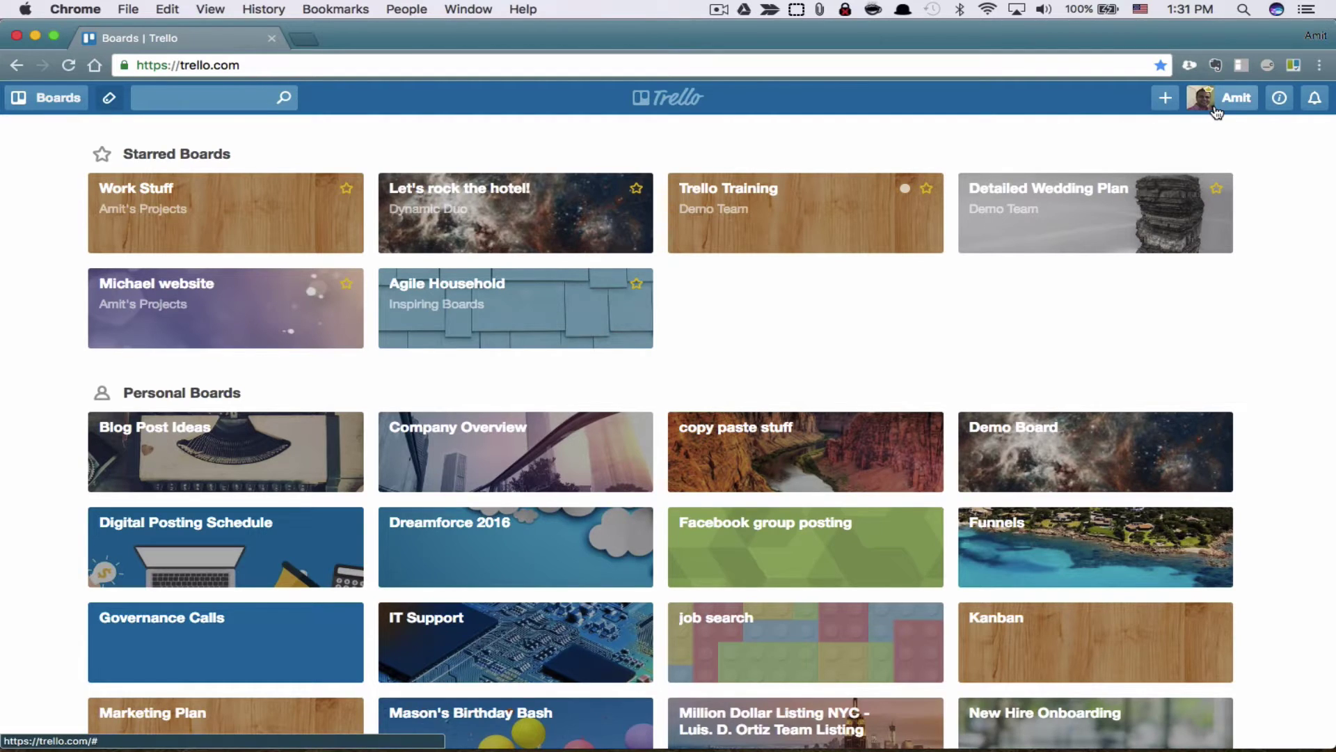
Step: Open the Create popover from the top header's + button
click(1171, 106)
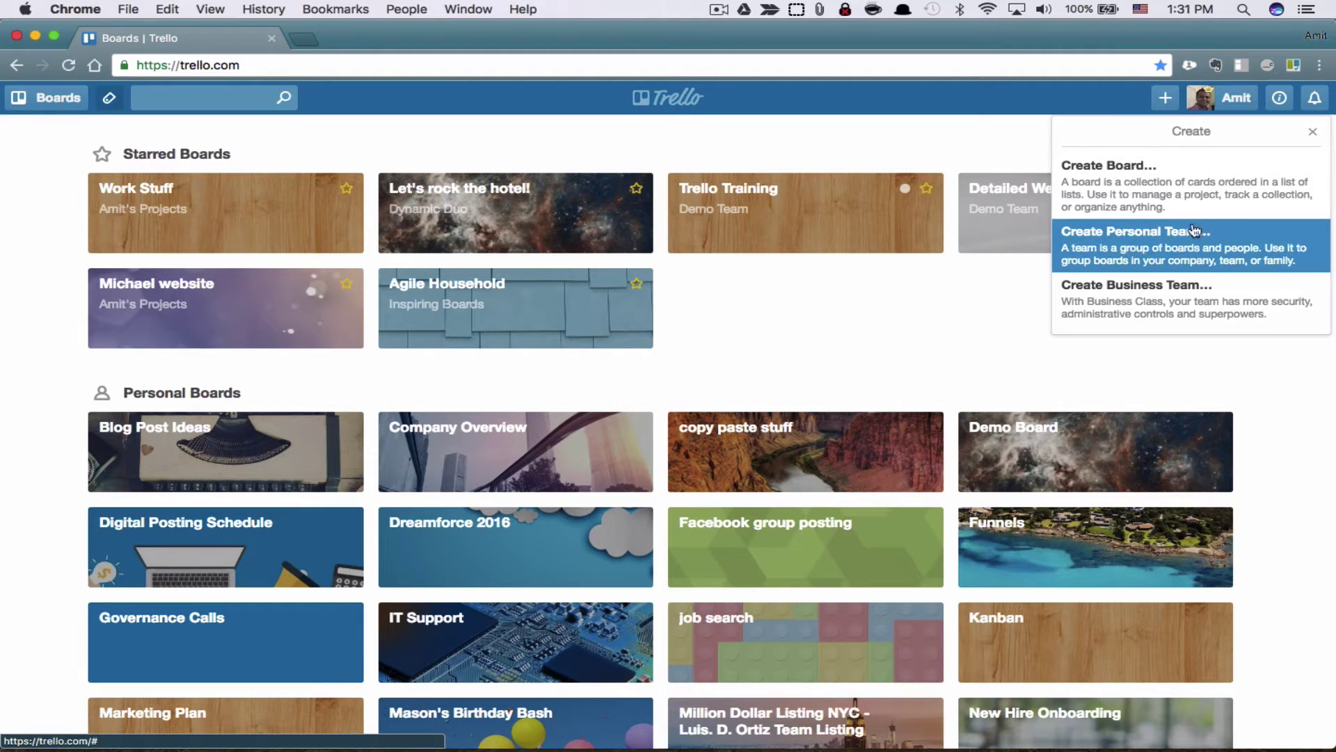
Step: Create a new personal team named 'Team Canada' with no description
click(1157, 245)
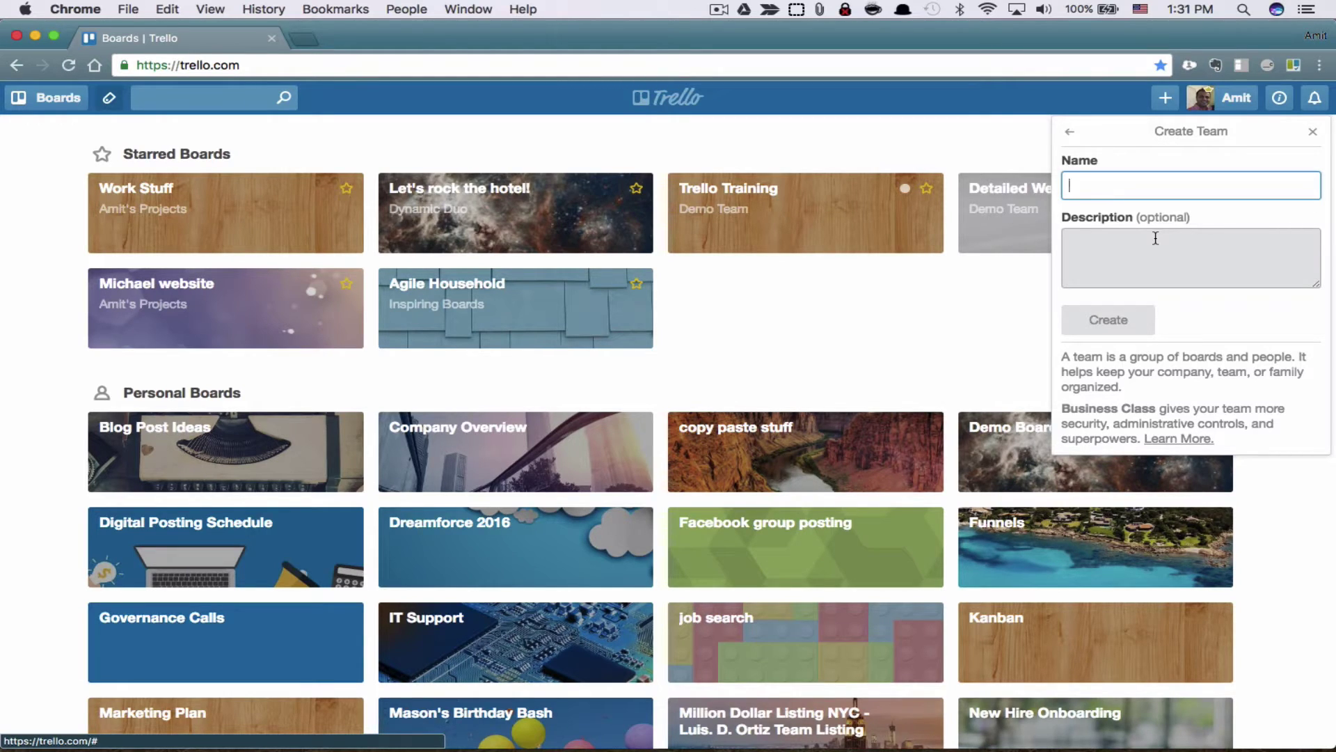
text(Team )
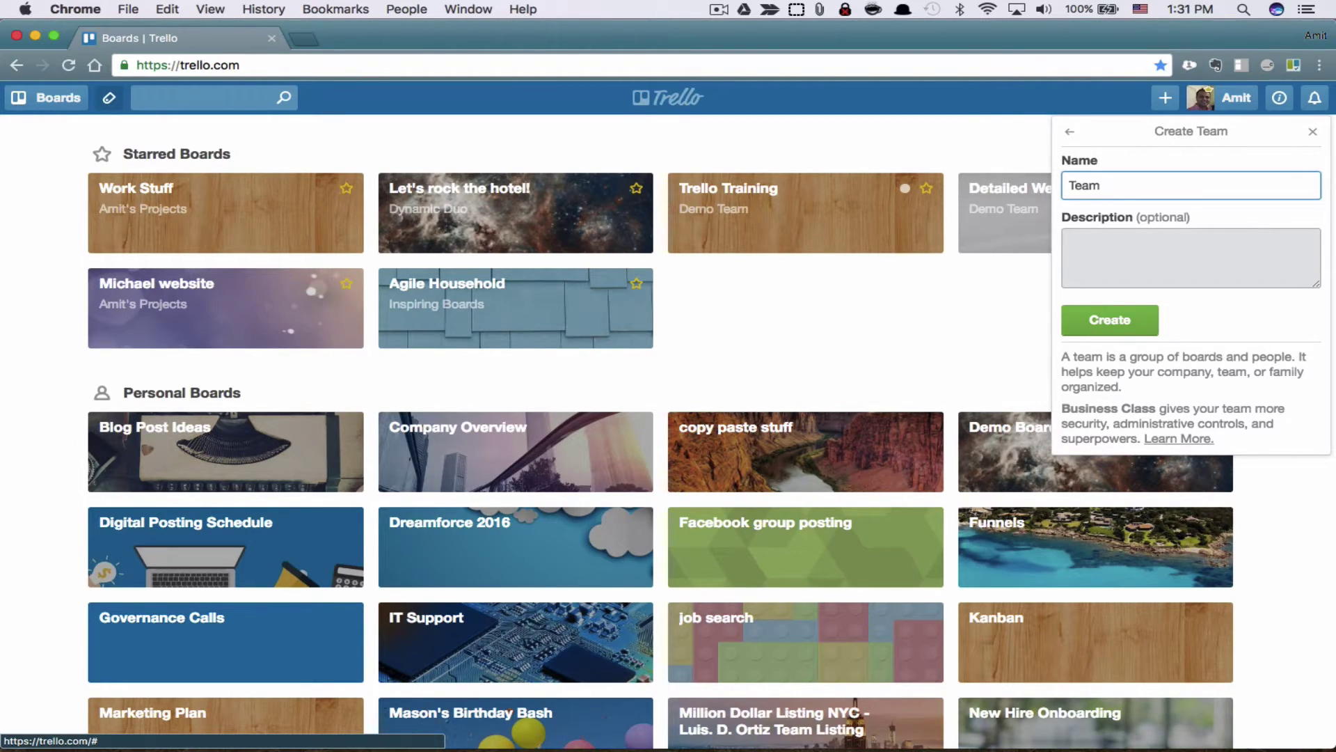
text(Canada)
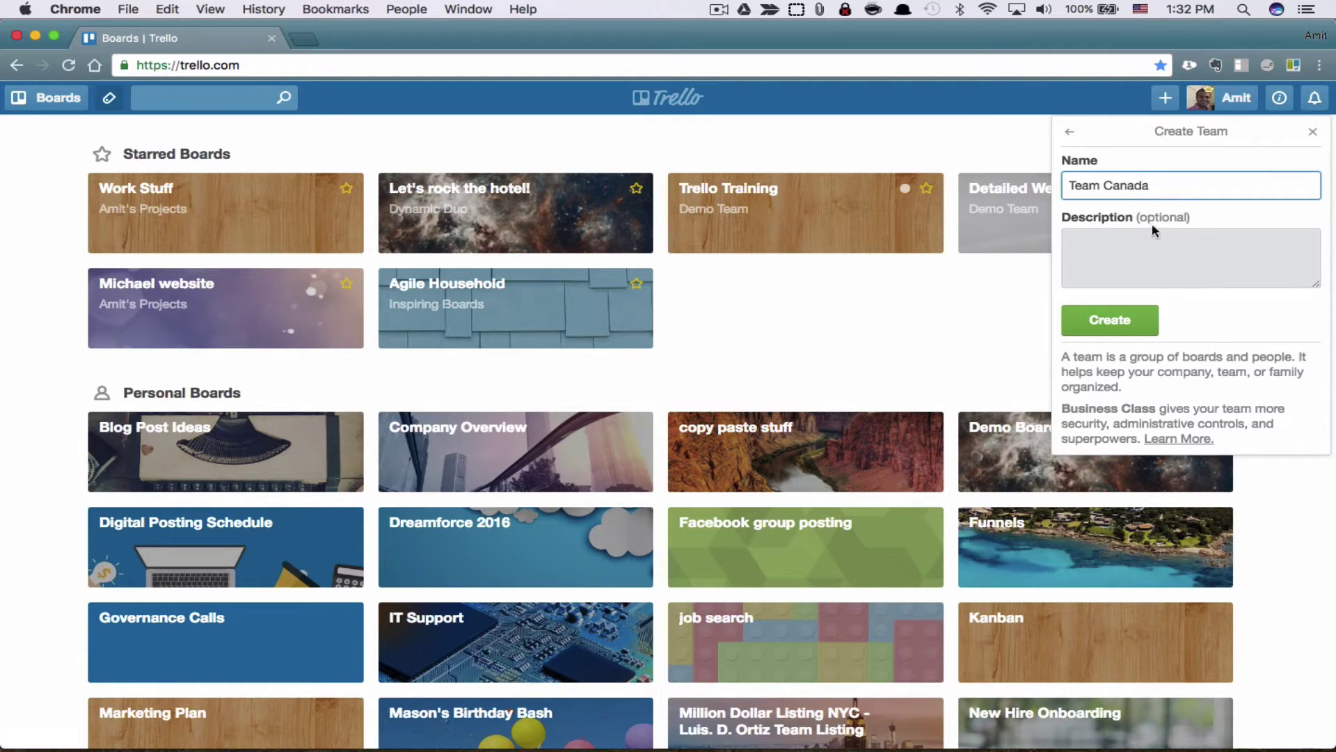
click(1142, 263)
key(Return)
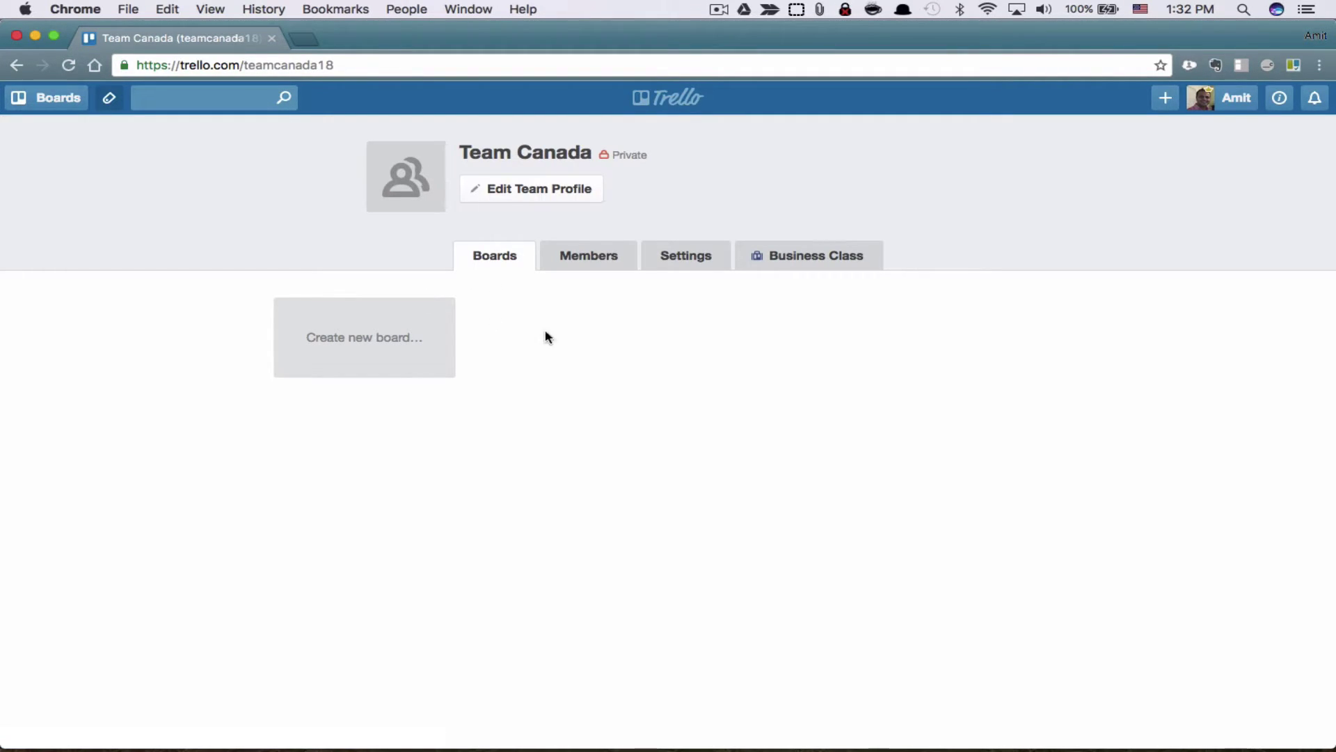
Step: Save the Team Canada profile with website and description left blank
click(531, 197)
click(529, 298)
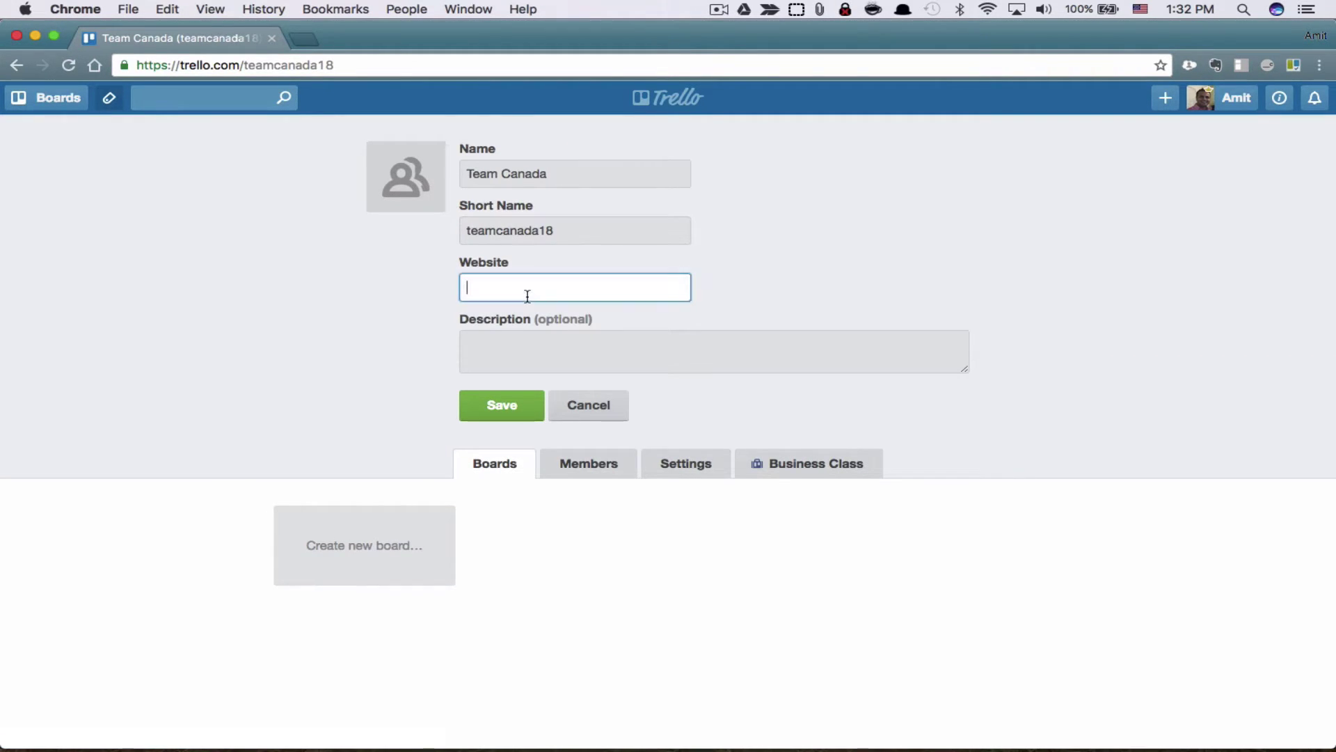
click(517, 344)
click(492, 407)
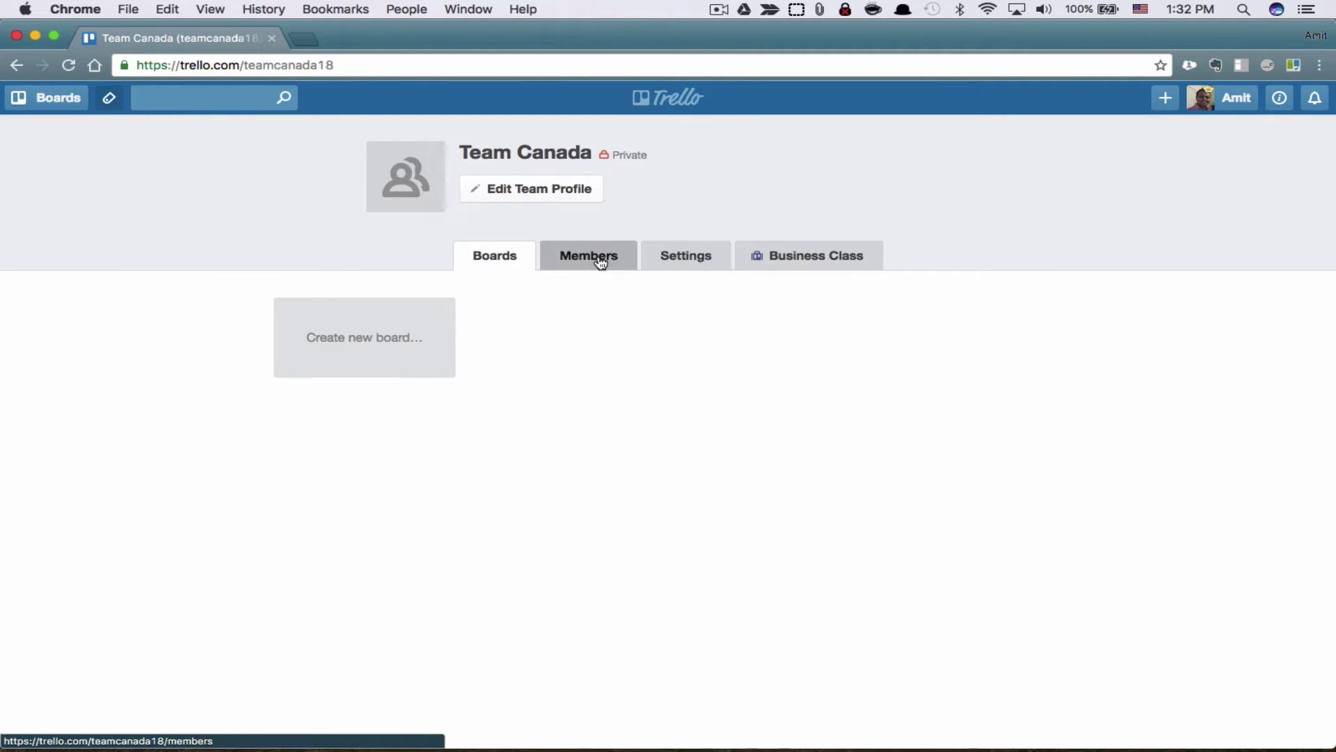
Step: Check Team Canada's member list and the sole admin's permission options
click(600, 261)
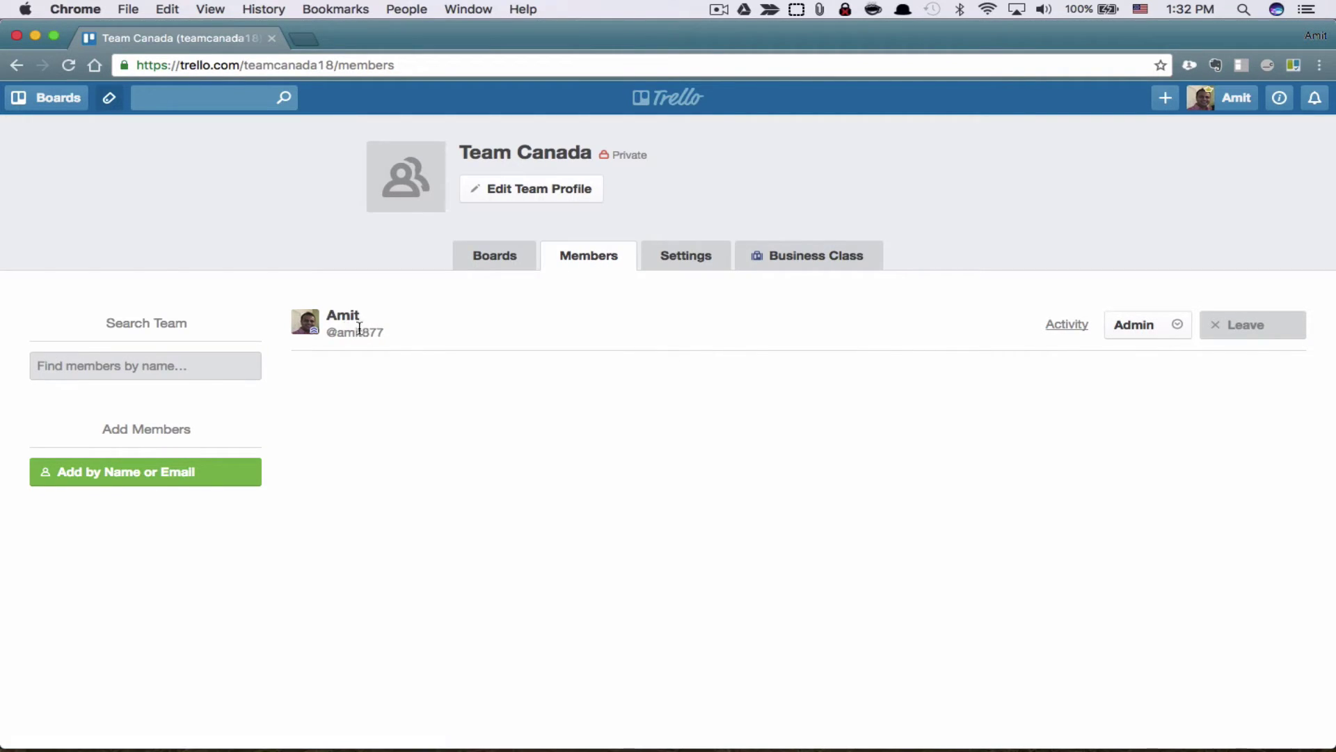
drag(383, 336, 306, 320)
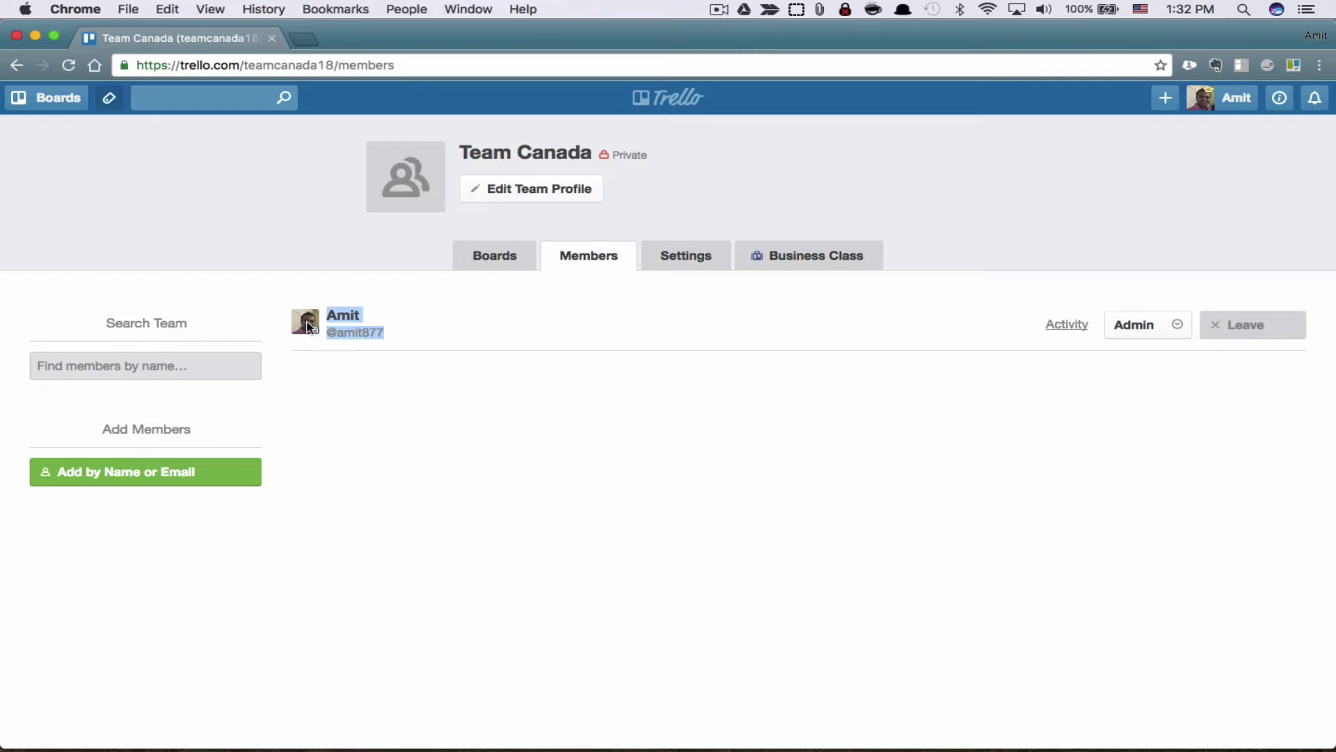
click(406, 321)
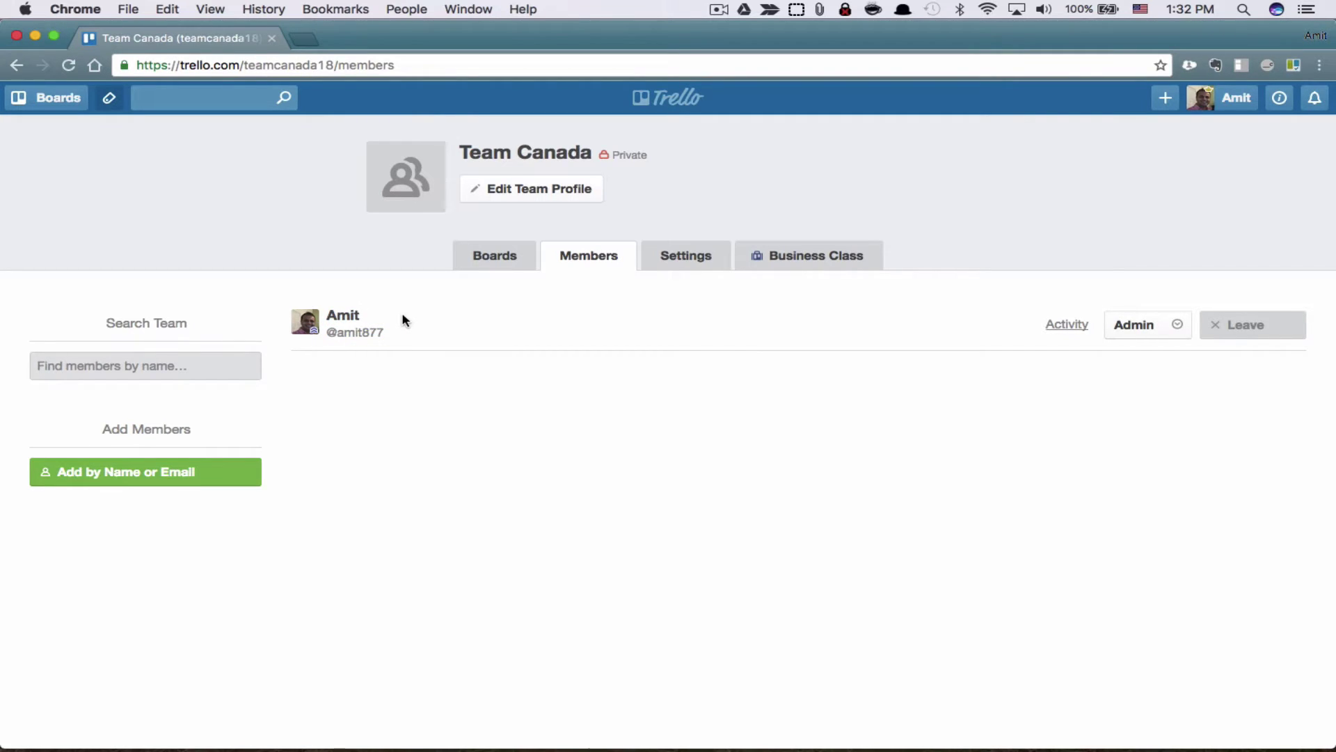
click(1179, 325)
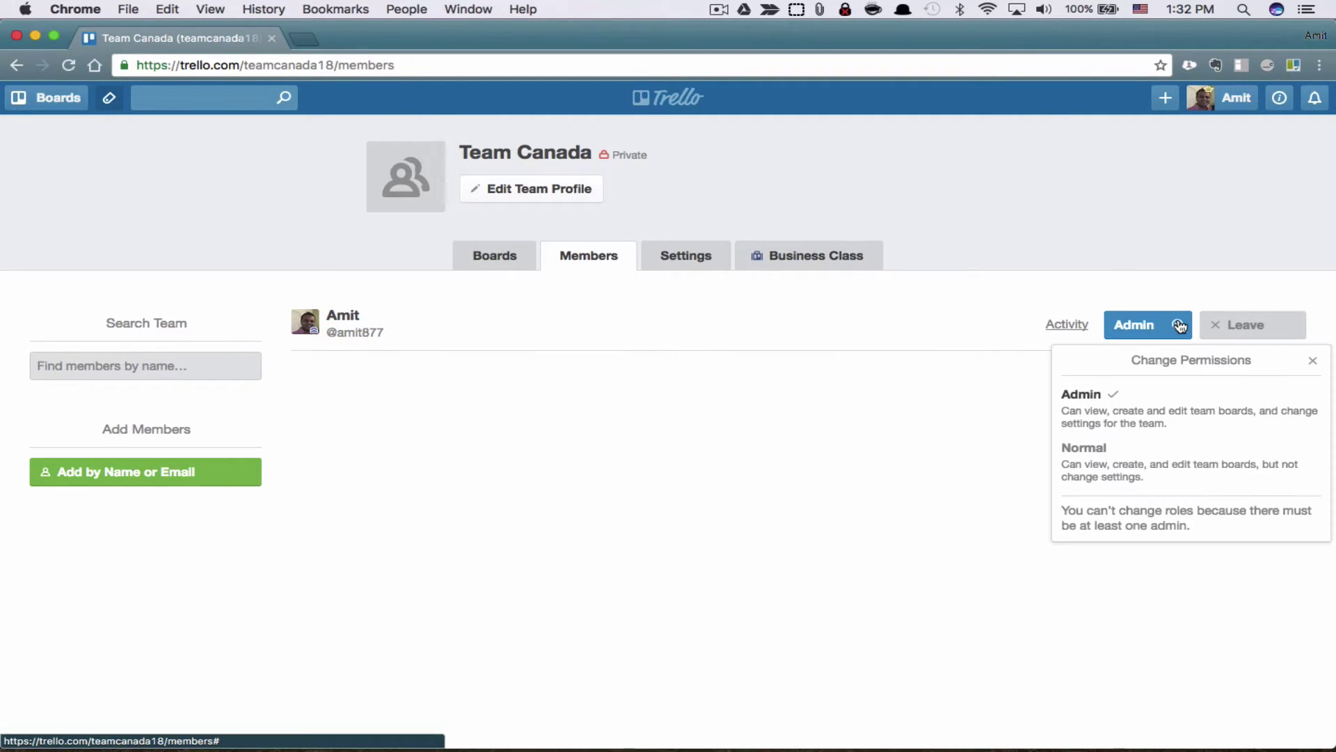
click(1318, 361)
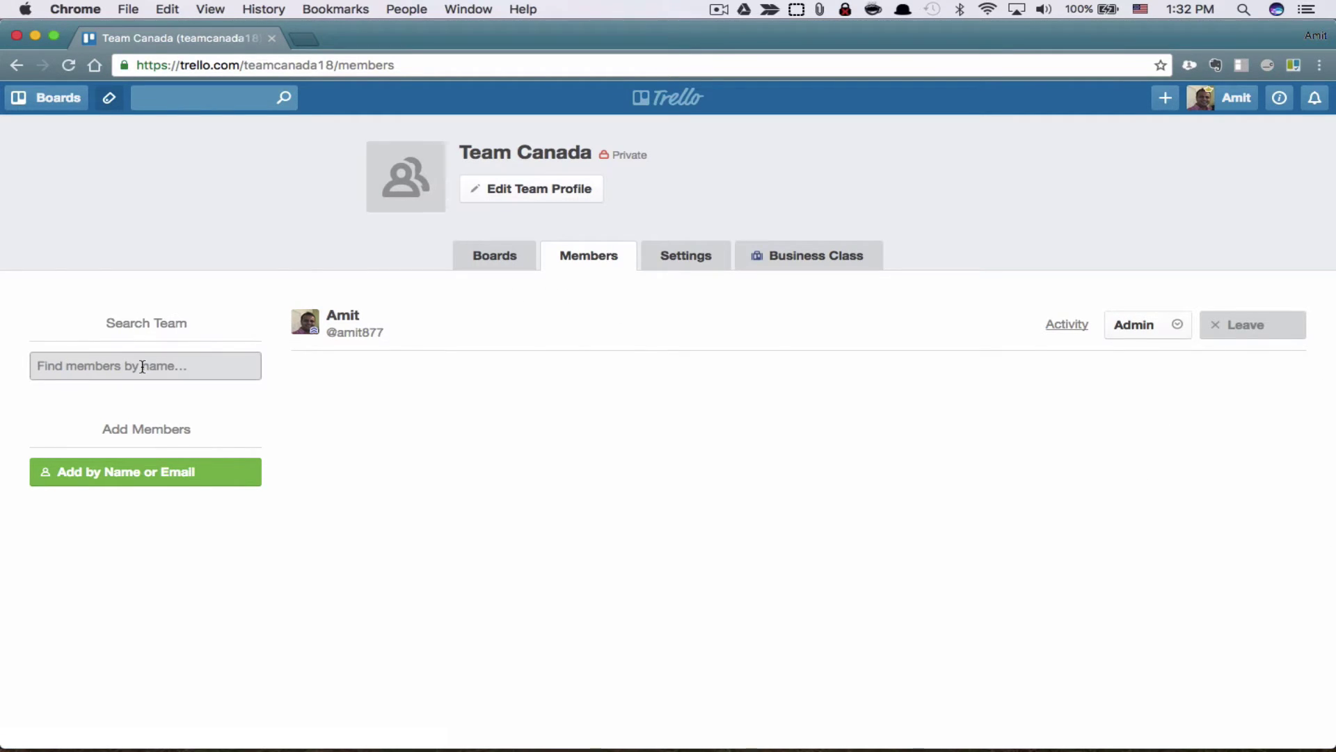
Step: Add the second member to Team Canada by searching their username
click(144, 472)
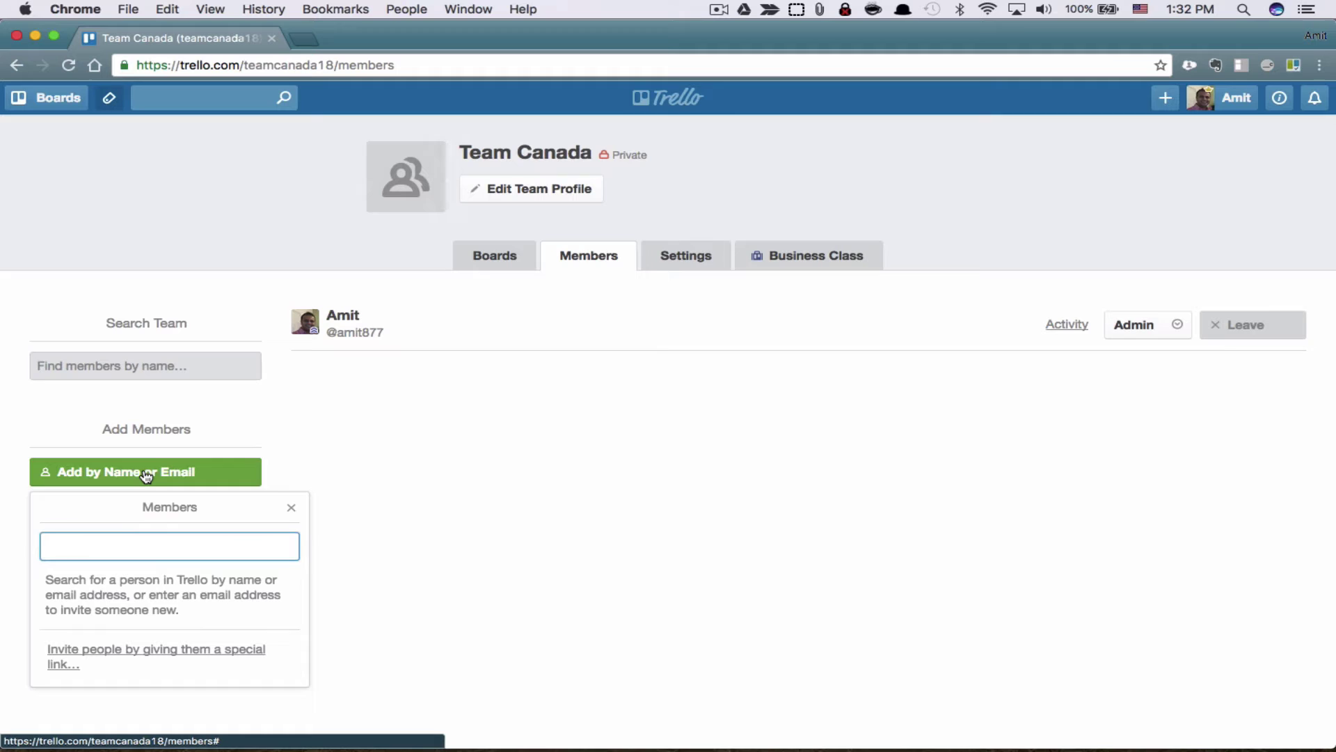
text(bunty9)
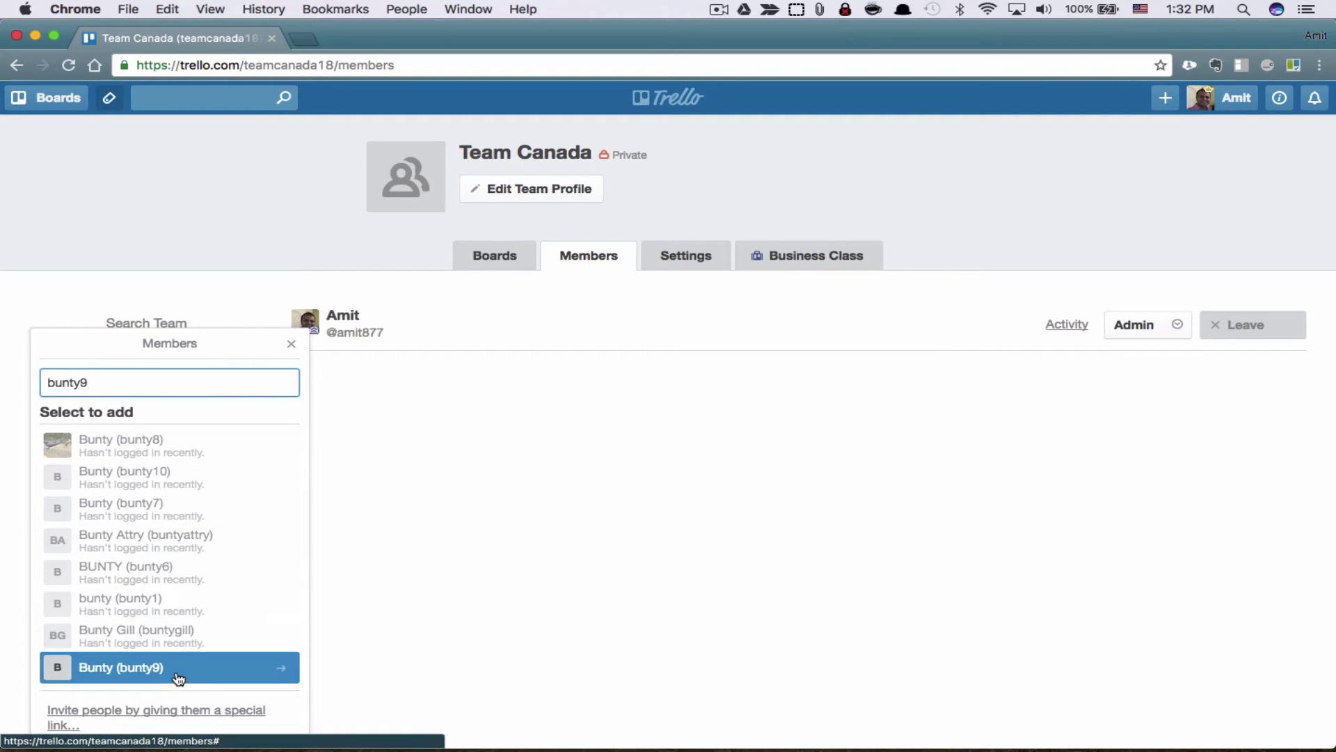
click(182, 672)
click(491, 554)
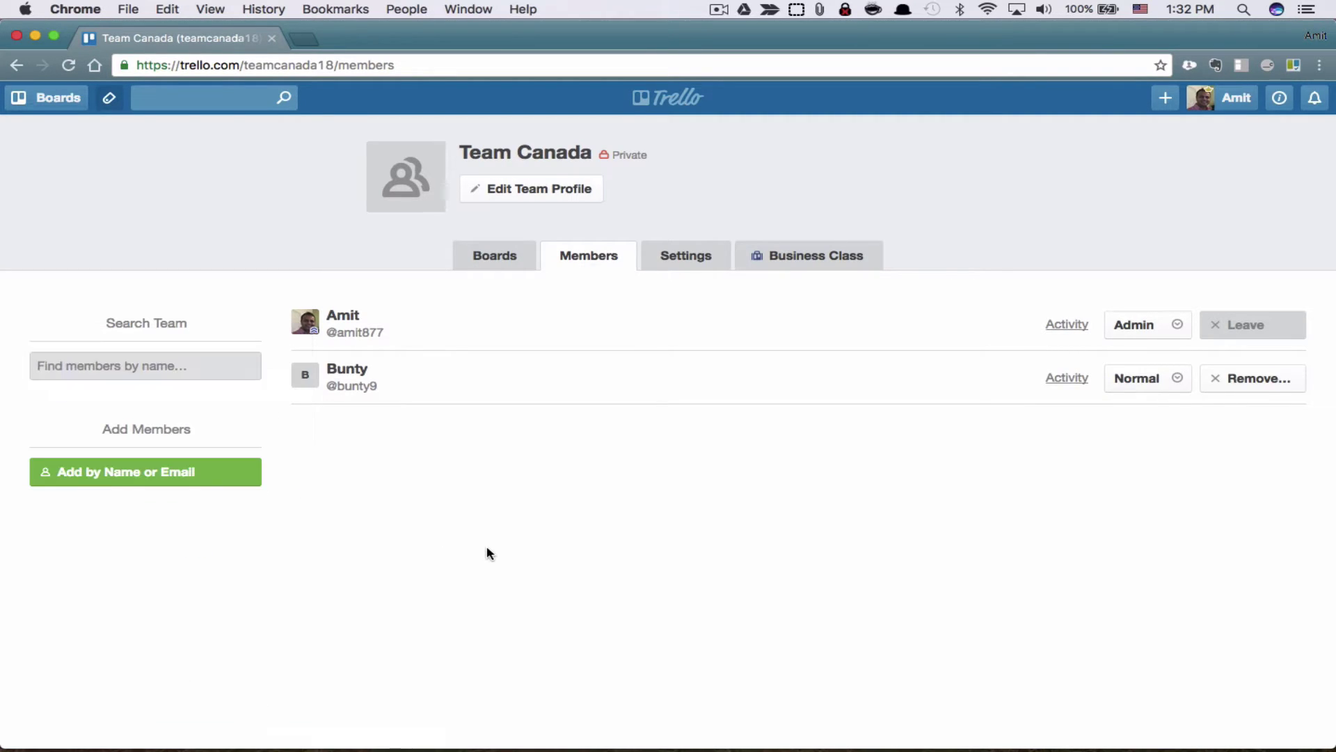
Step: Change the new member's permission to Admin, then back to Normal
click(1181, 380)
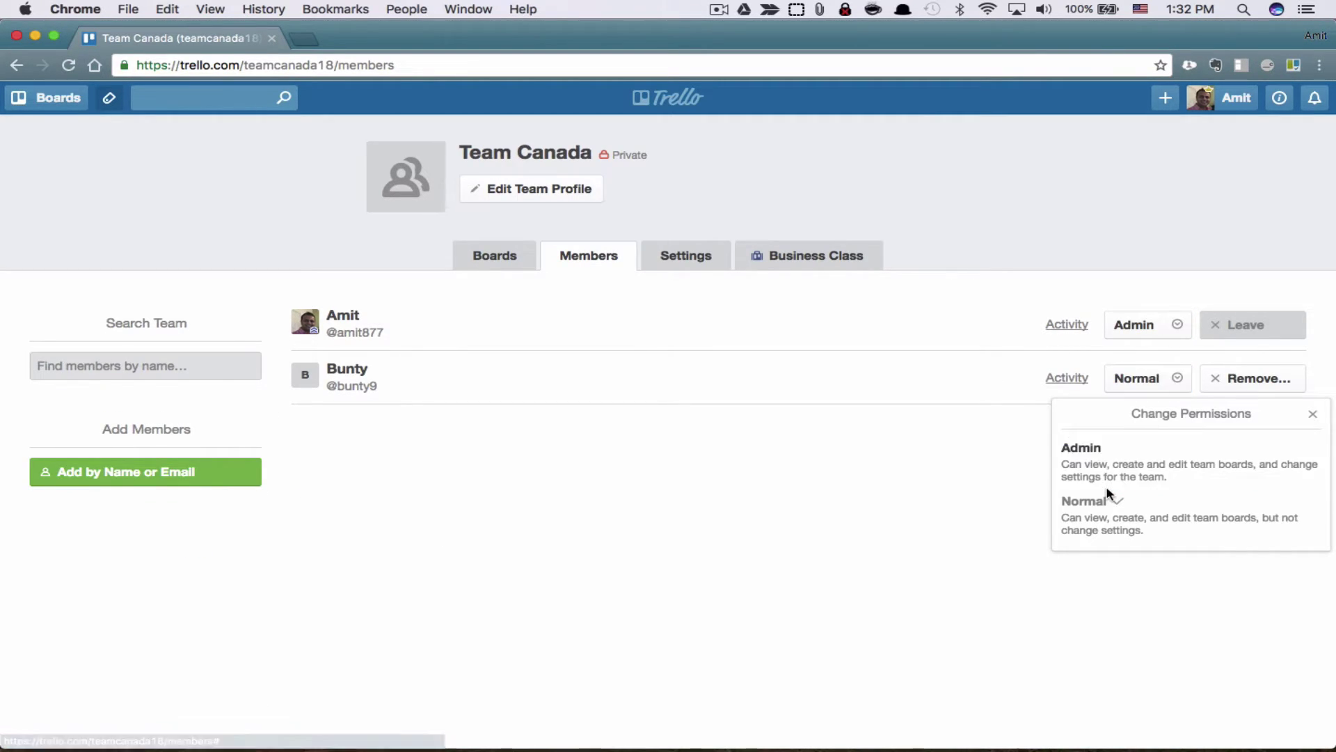
click(1125, 470)
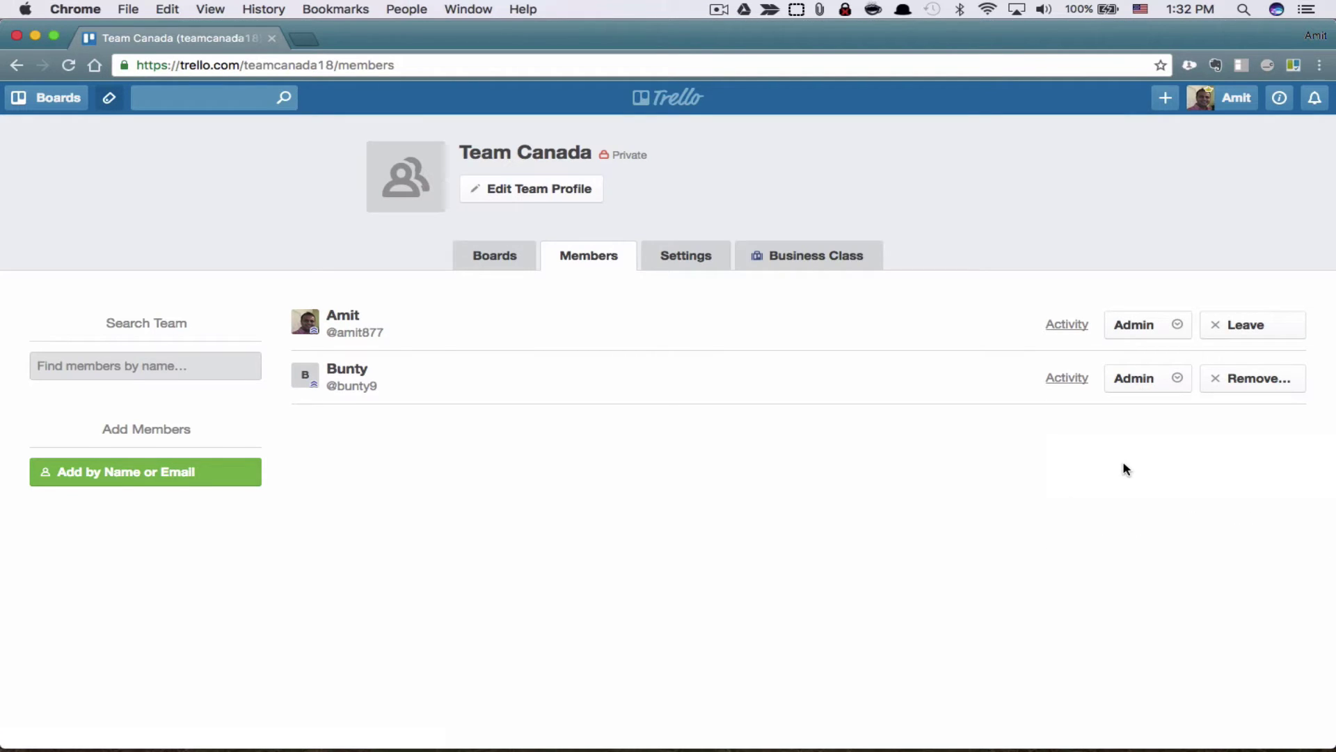
click(1176, 378)
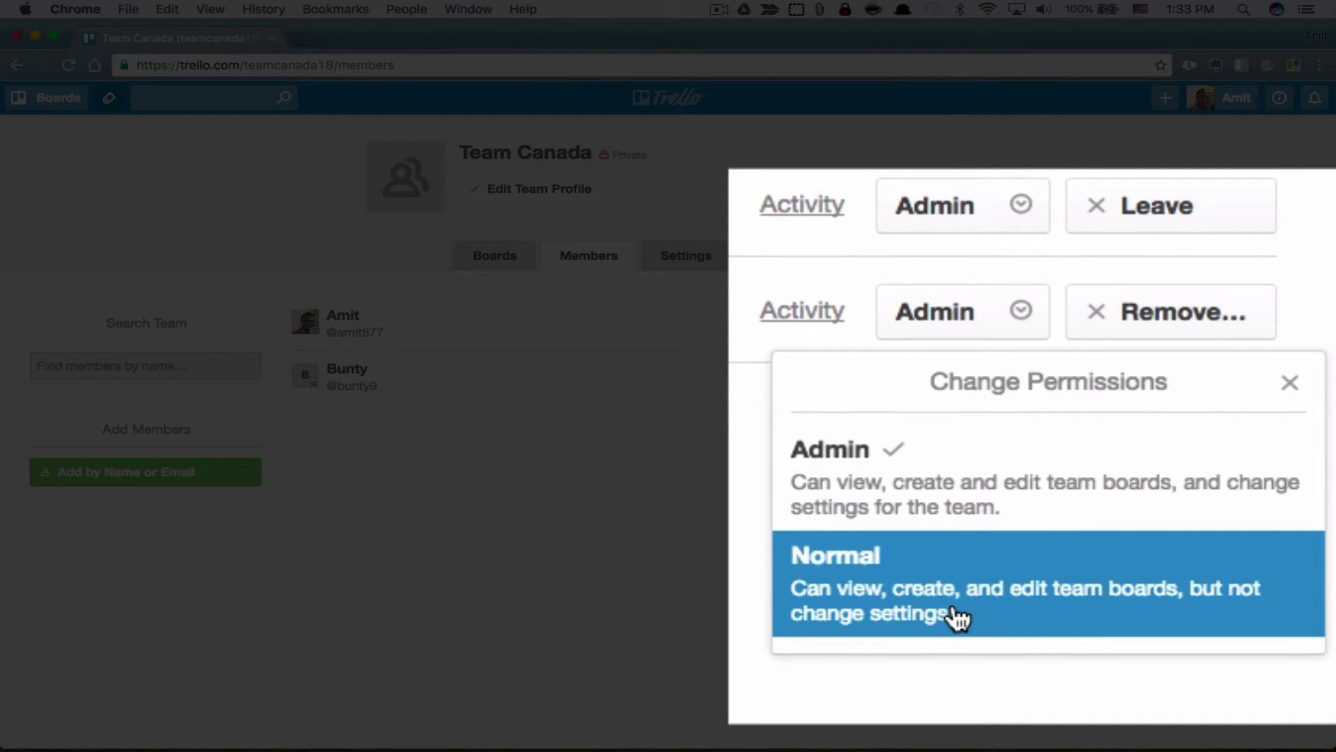
click(956, 616)
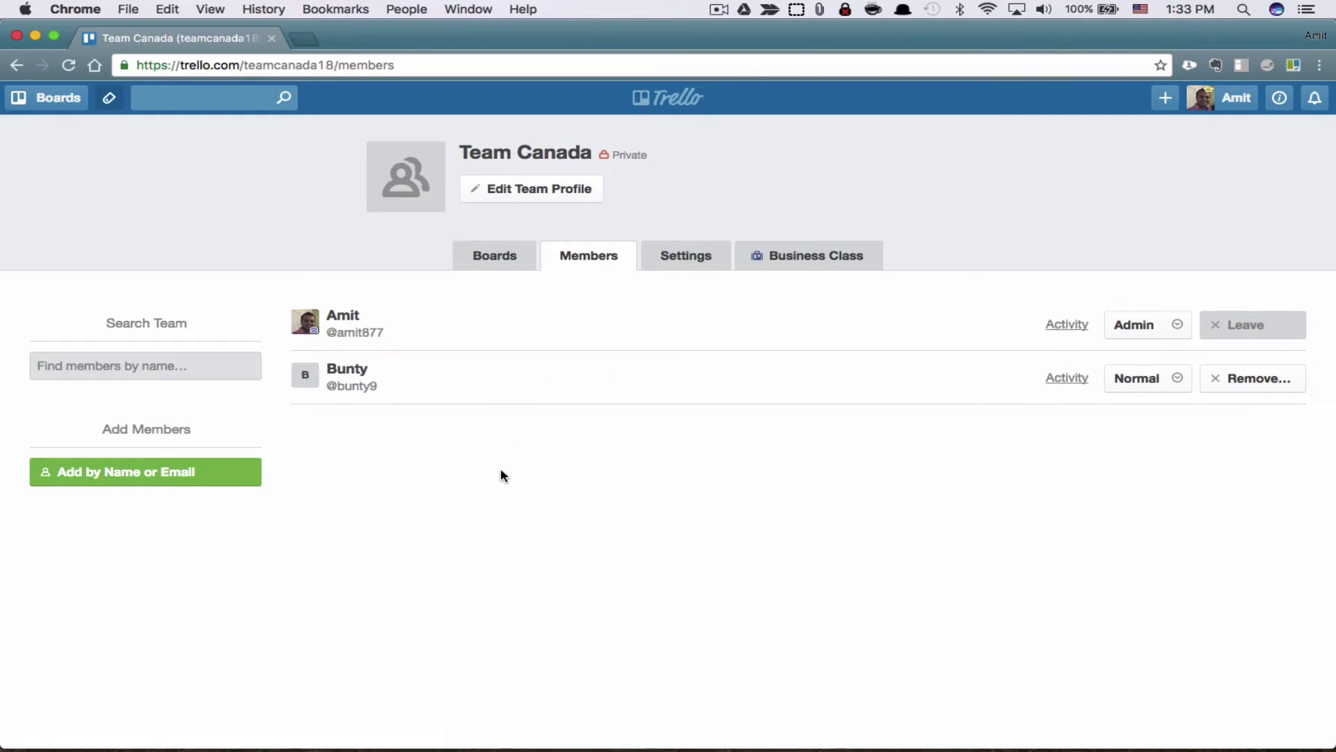
Step: Review Team Canada's settings: Private visibility and unavailable Business Class board restrictions
click(685, 256)
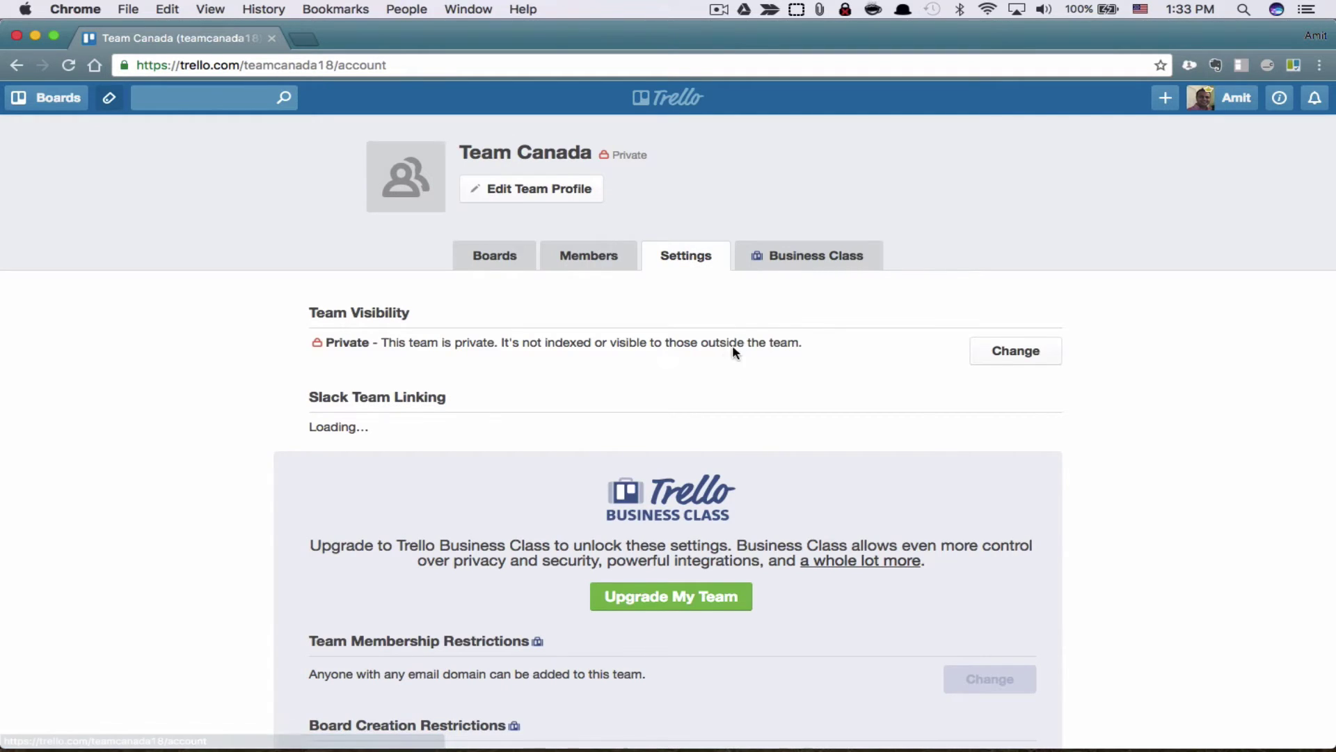
click(997, 354)
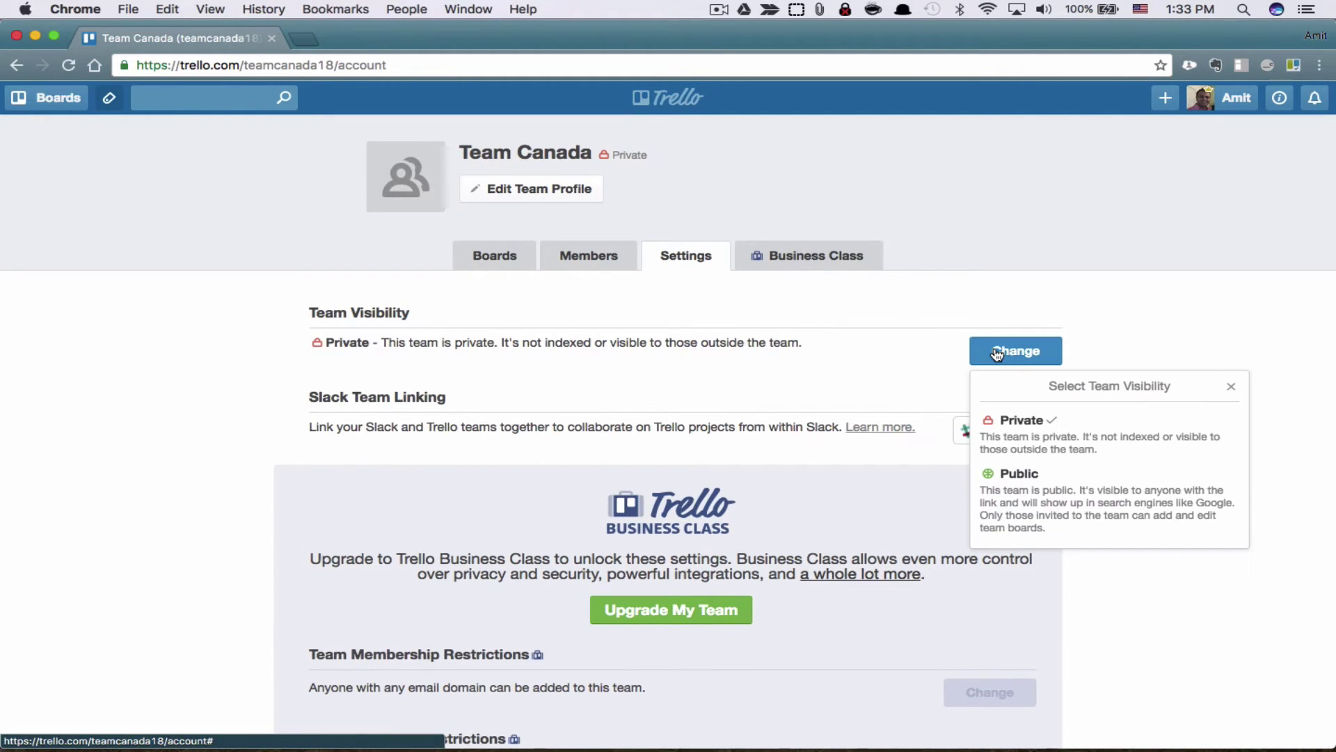
click(1229, 388)
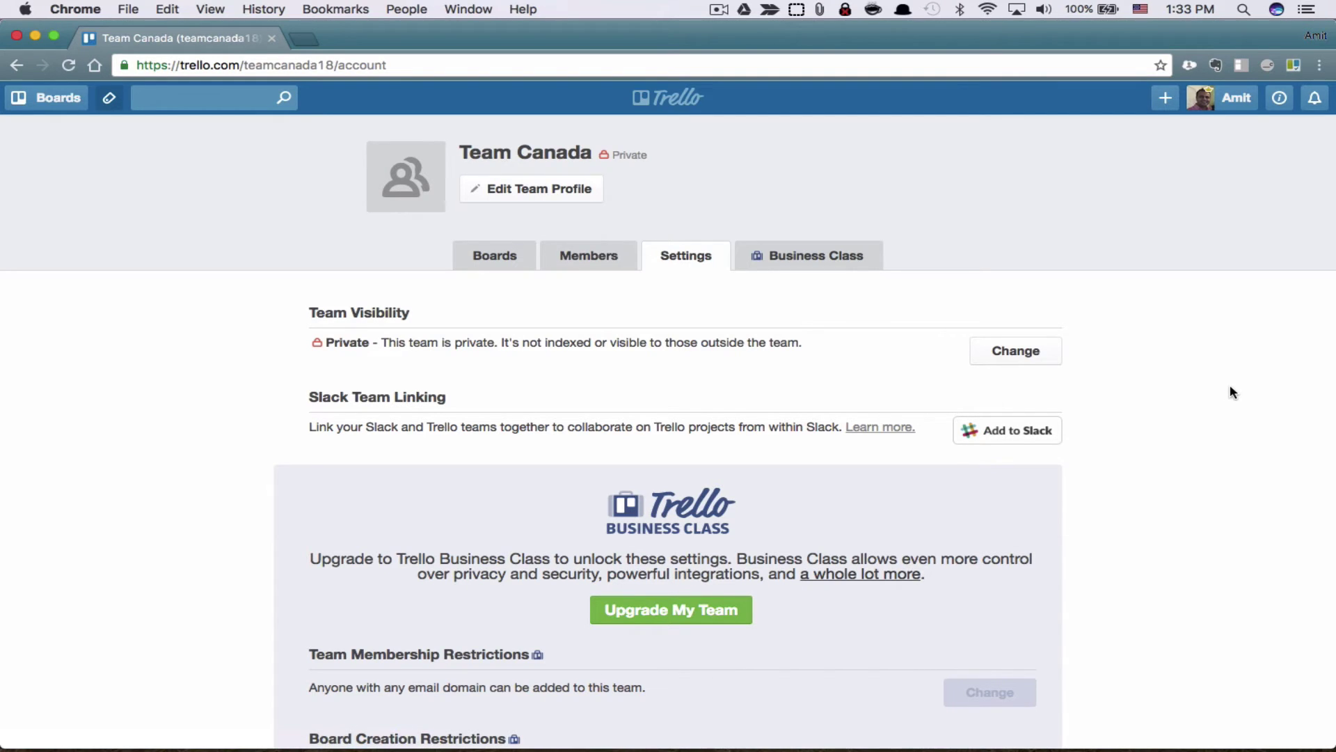
scroll(1229, 392, down, 3)
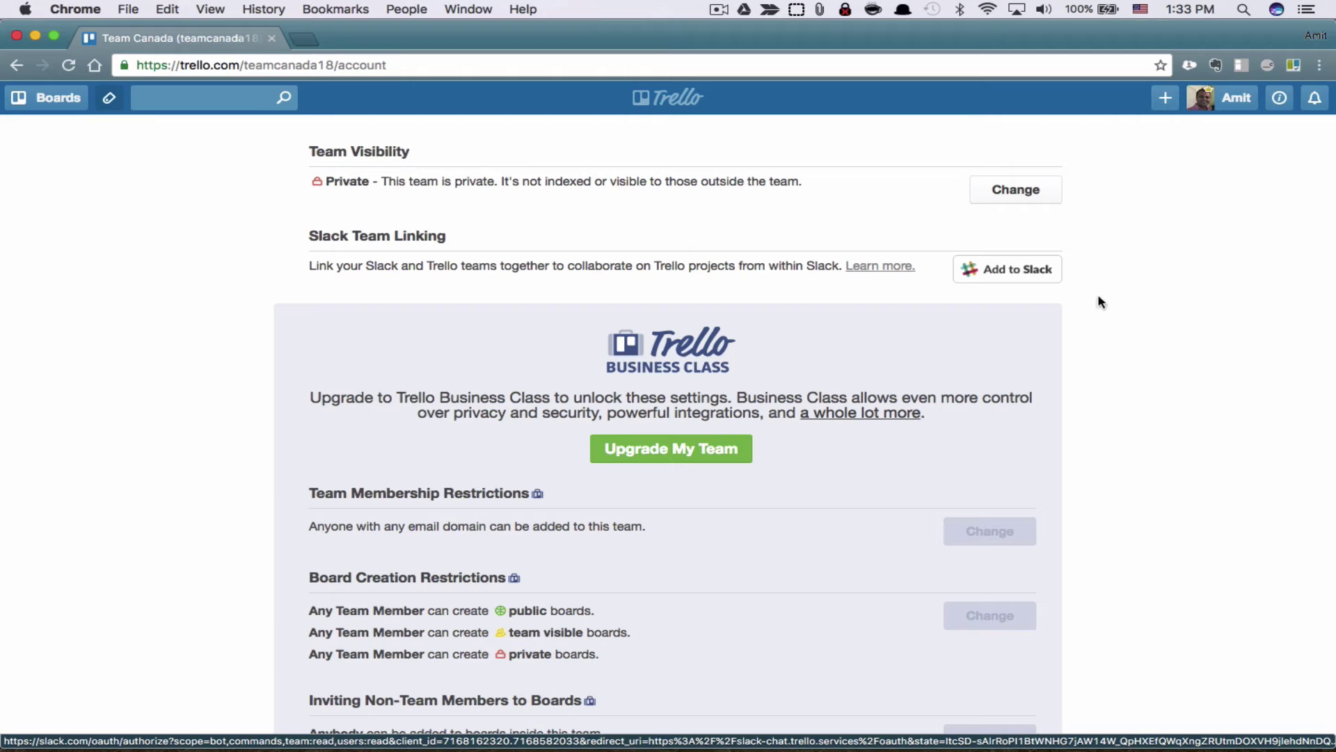
scroll(1144, 419, down, 3)
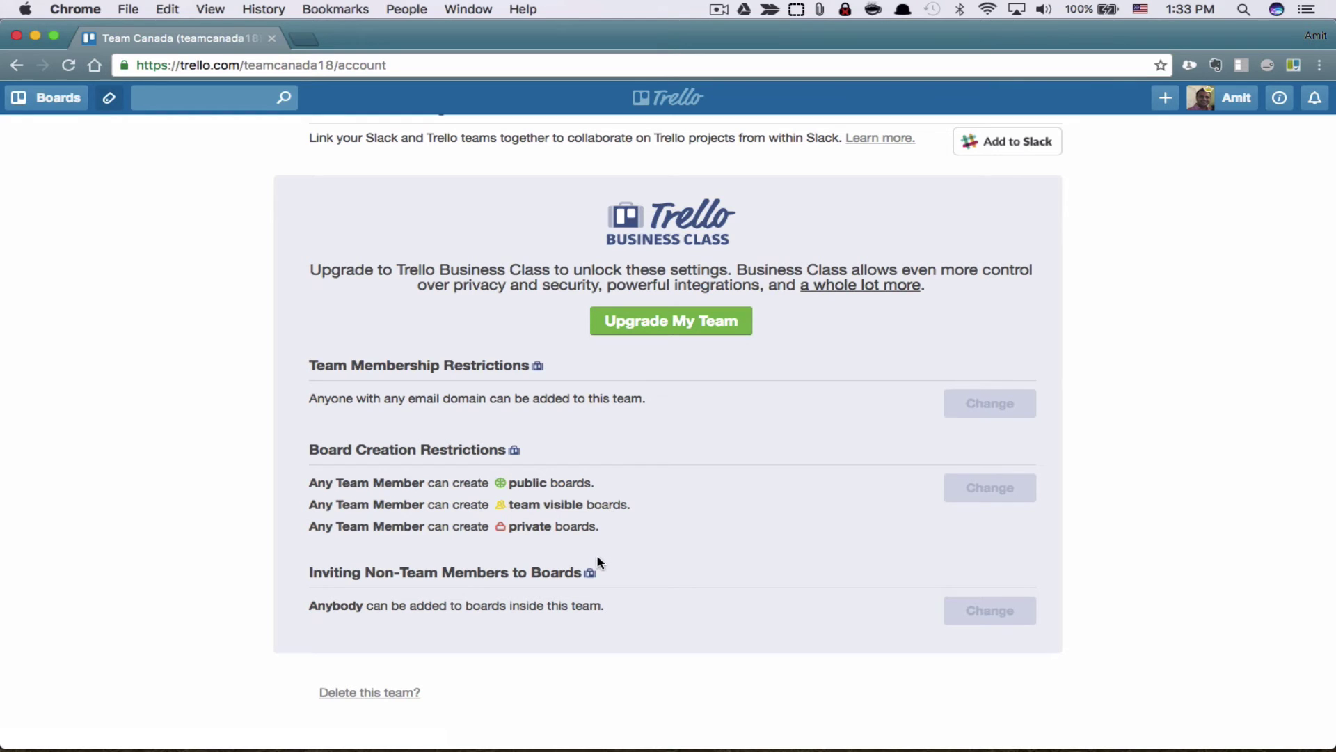
drag(597, 562, 461, 444)
scroll(543, 402, up, 4)
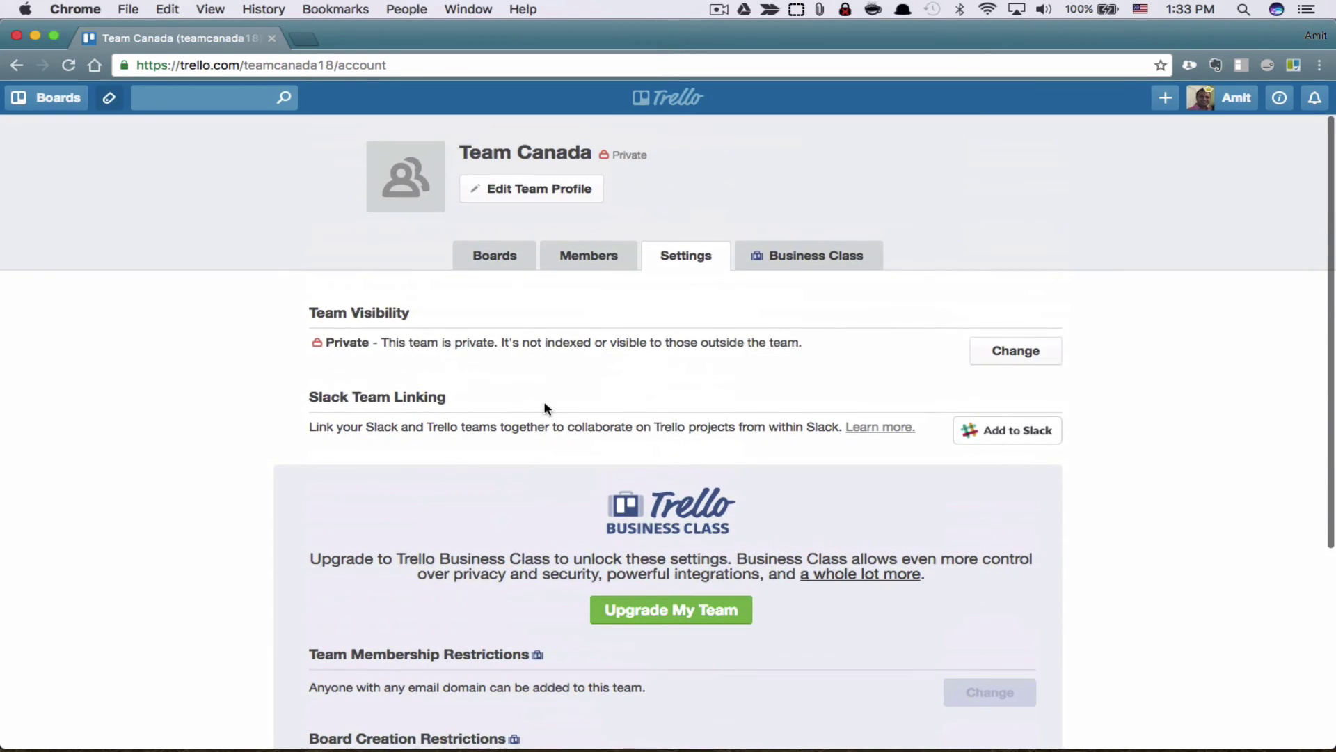
Step: View Team Canada's Business Class page, with yearly billing at $239.98 preselected
click(780, 267)
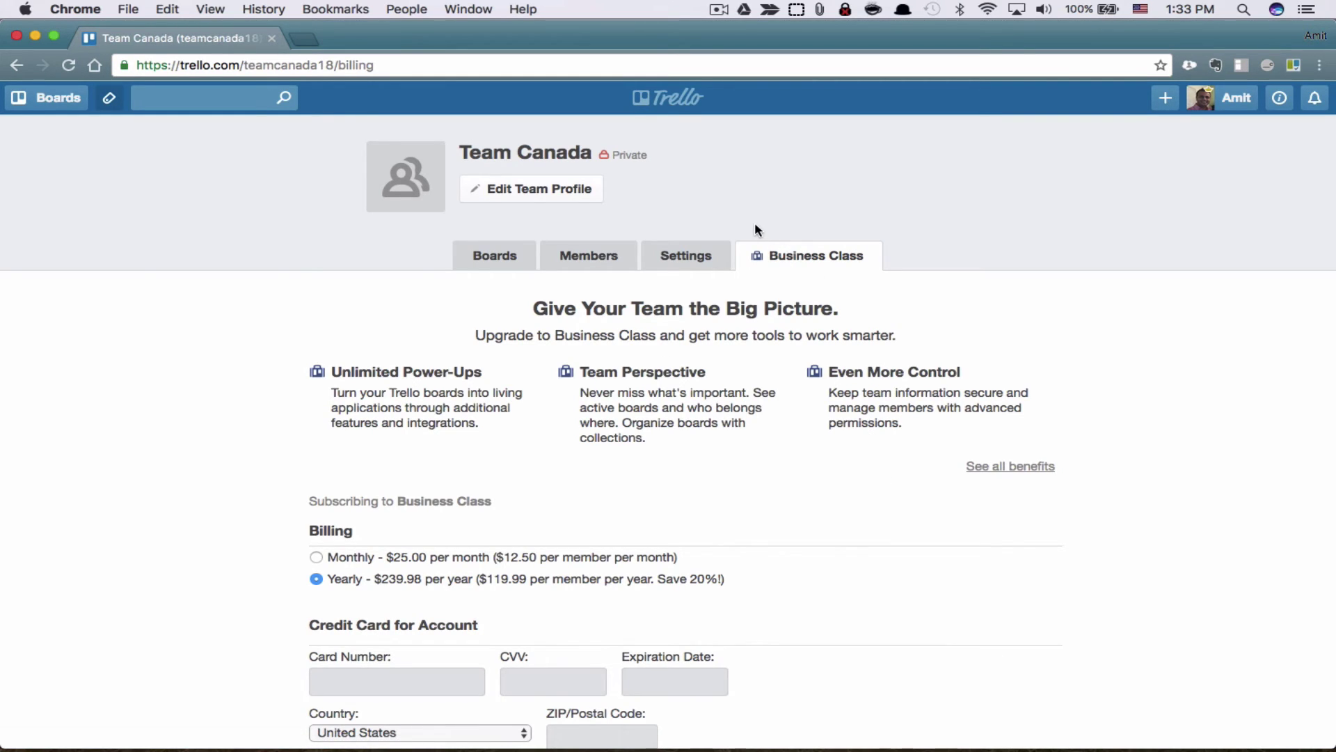
scroll(760, 385, down, 3)
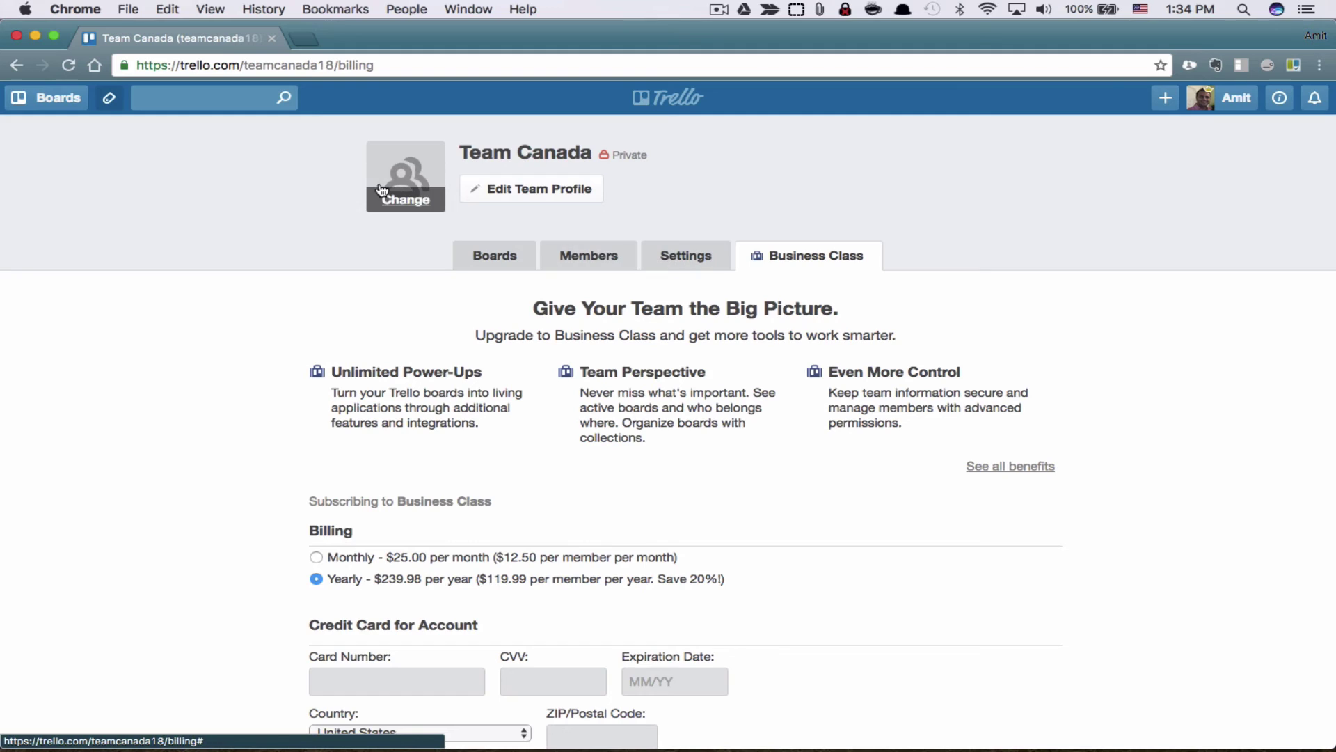
mouse_move(409, 189)
click(420, 208)
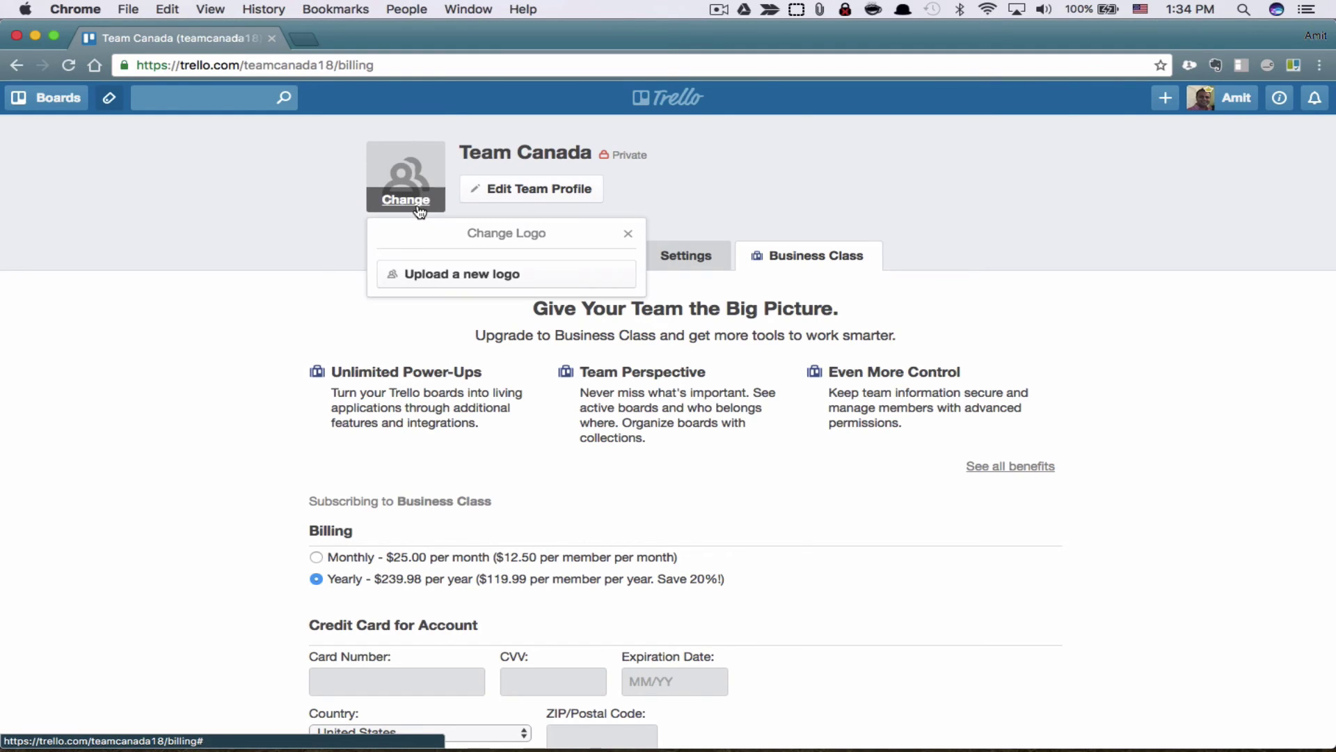
click(465, 273)
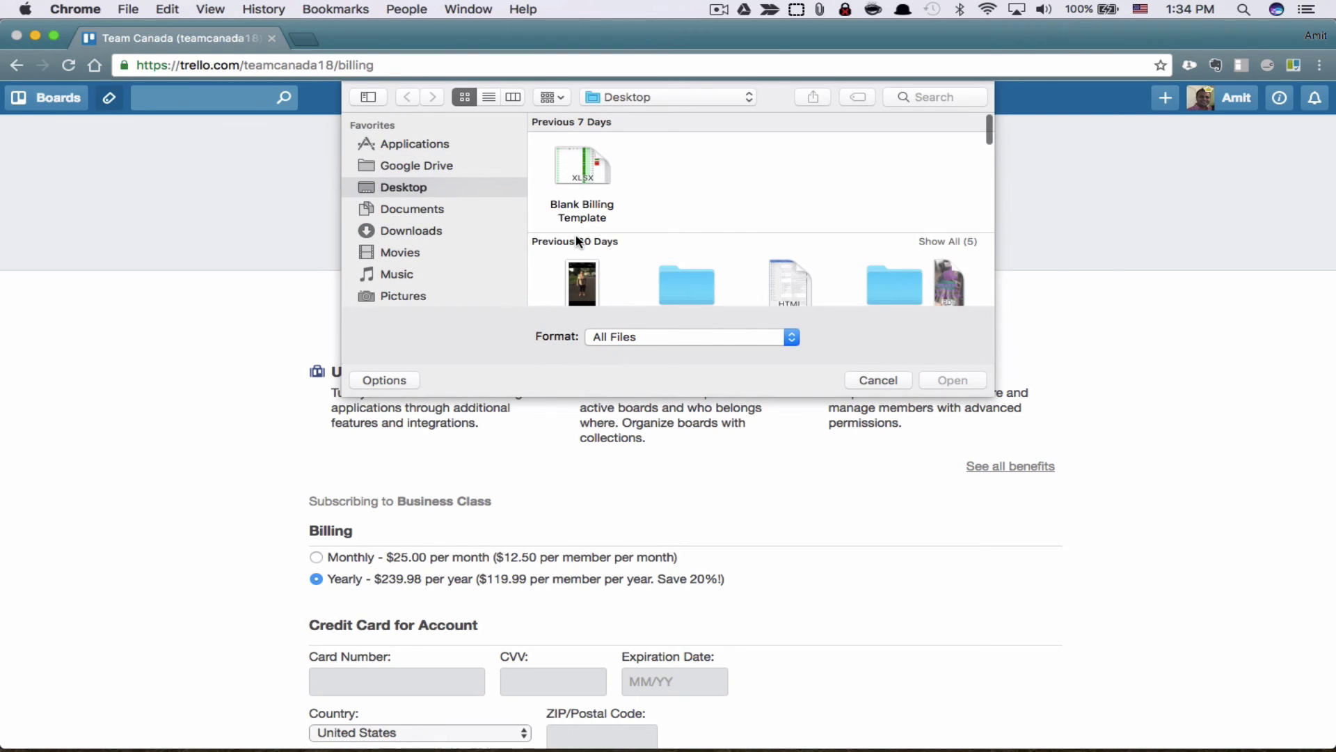
click(423, 171)
click(420, 186)
click(889, 384)
click(628, 233)
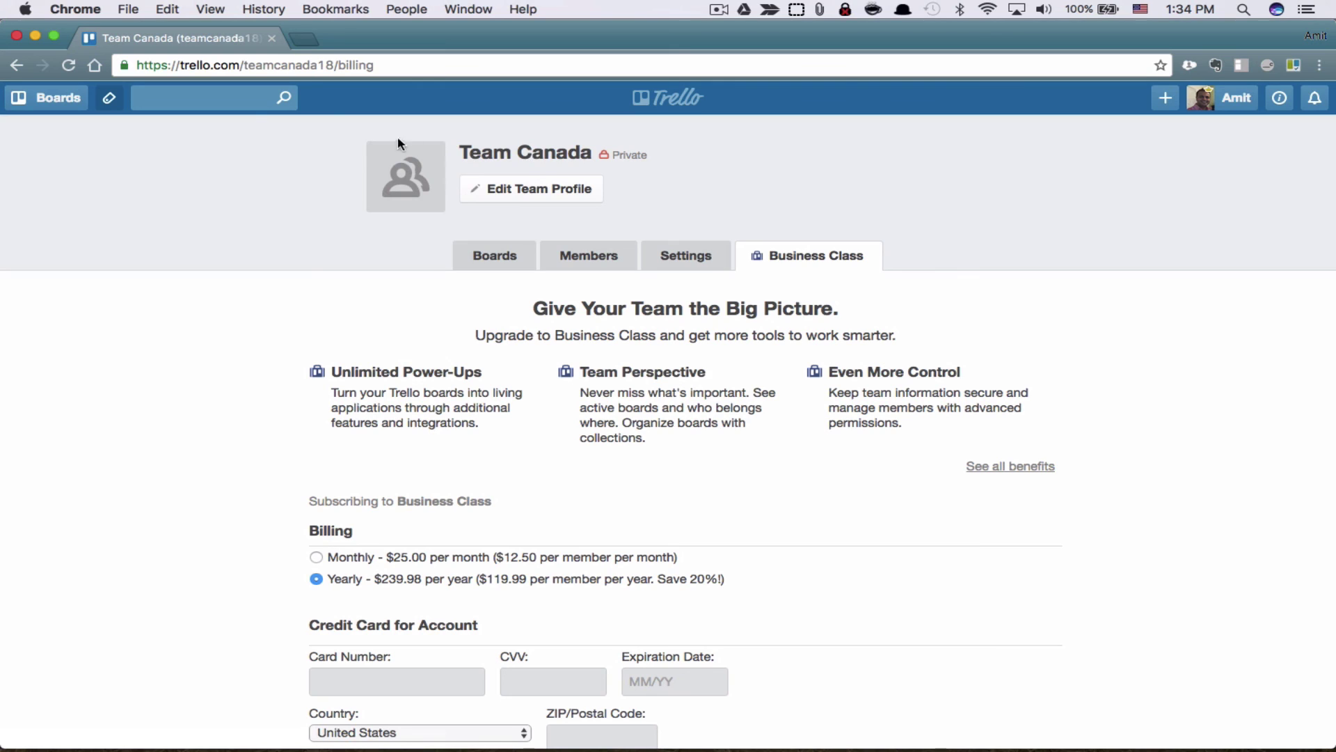
Step: Return to the Detailed Wedding Plan board and show its menu listing team members
click(46, 97)
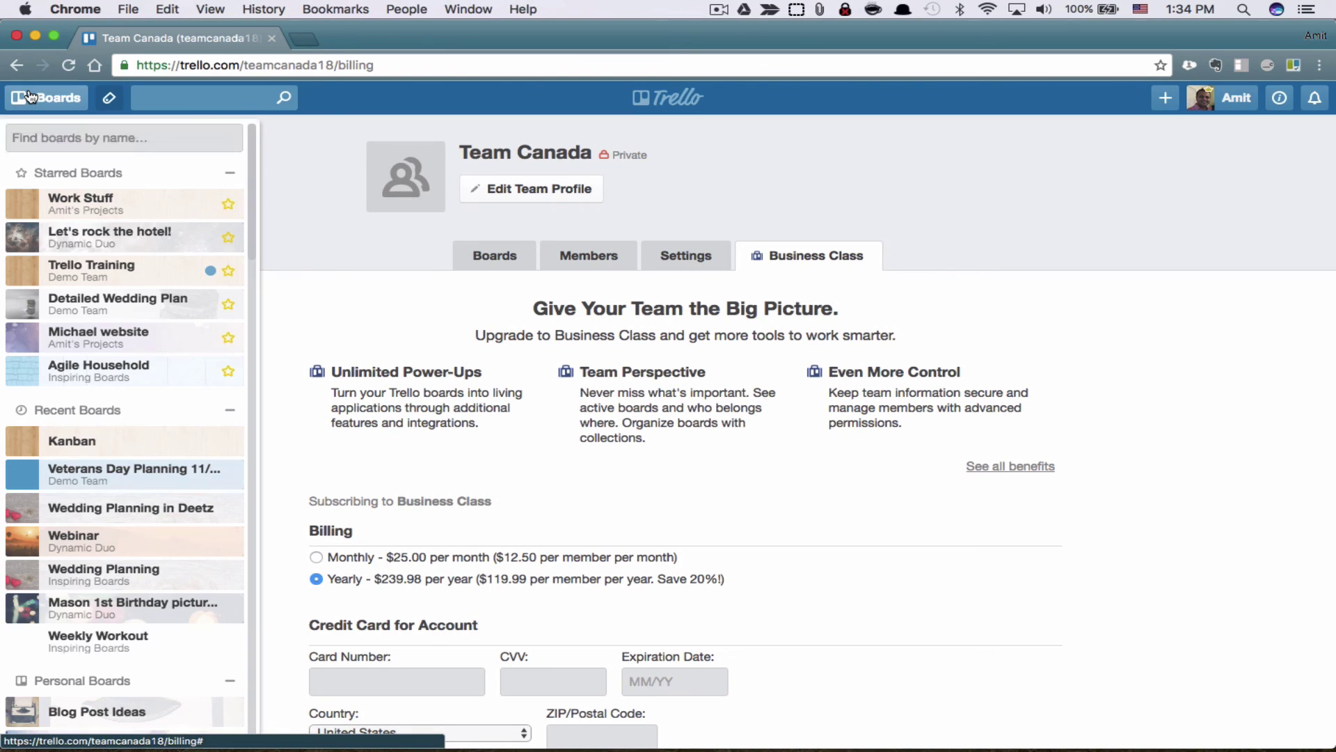
click(123, 301)
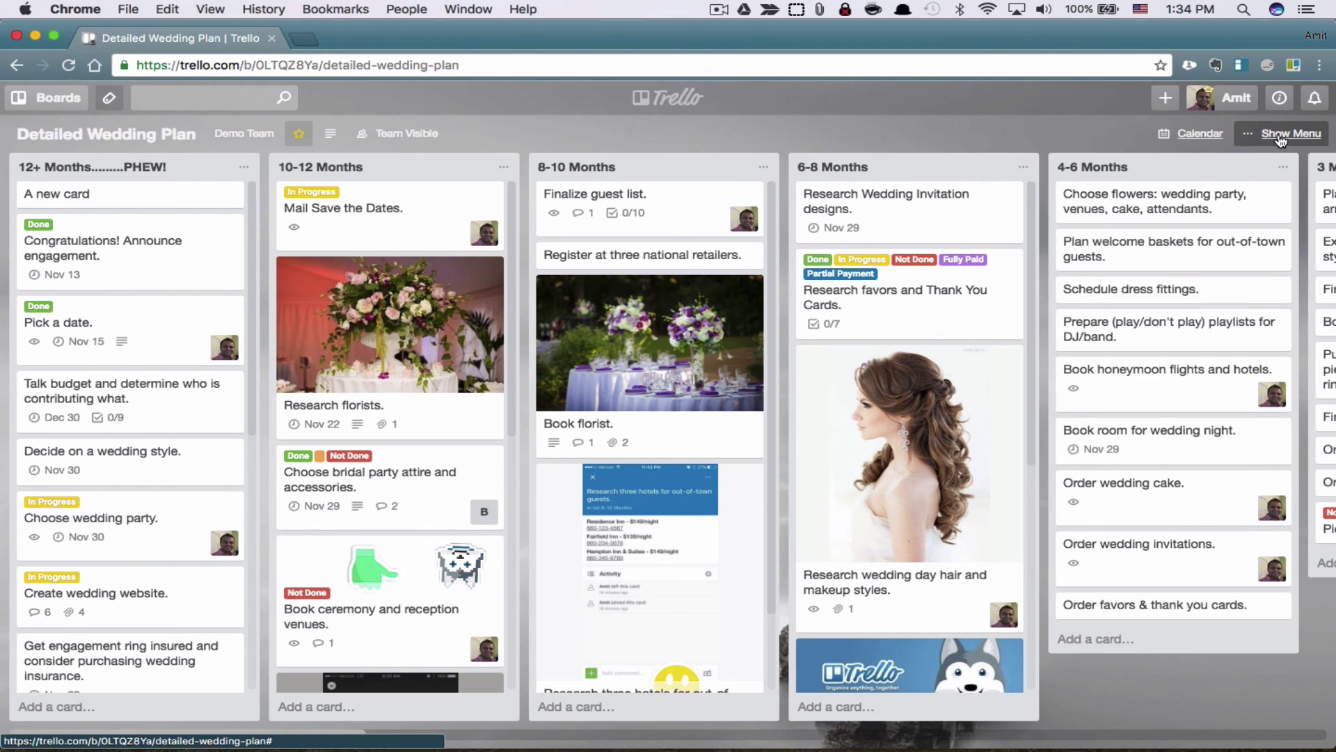
click(1280, 135)
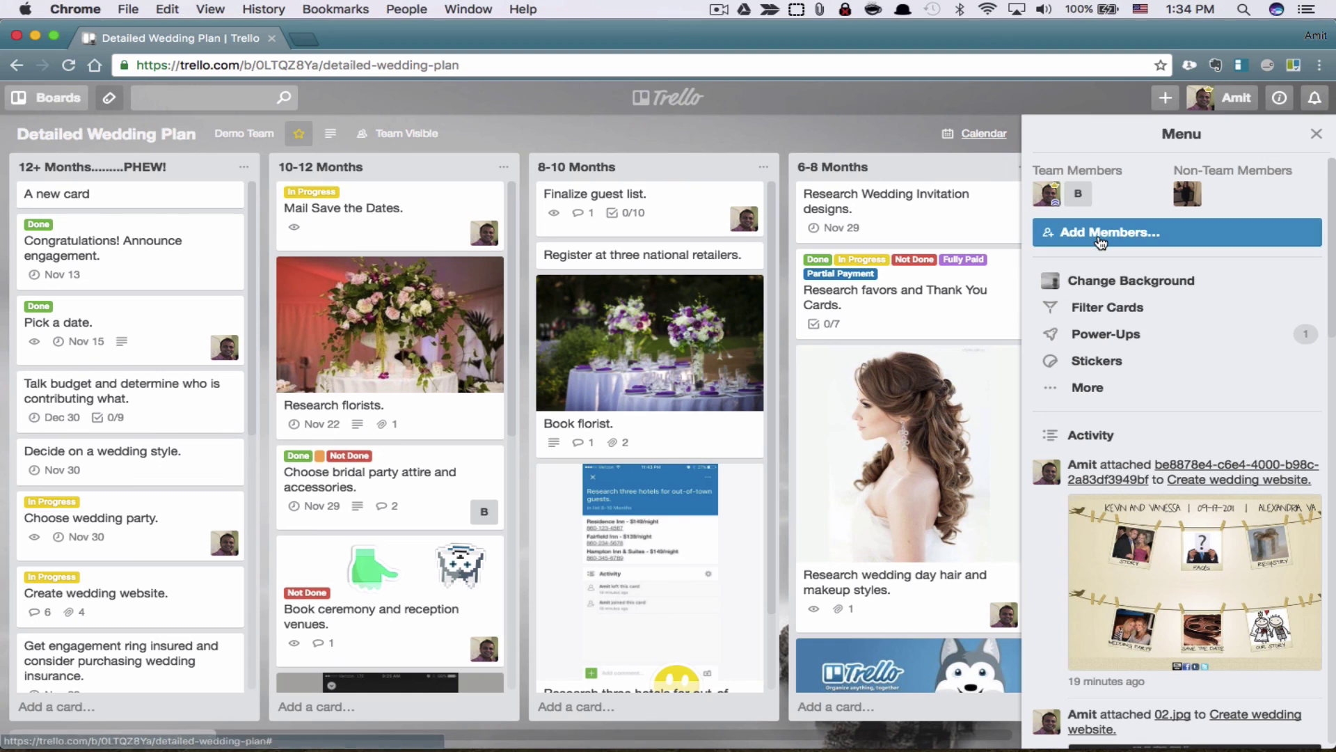